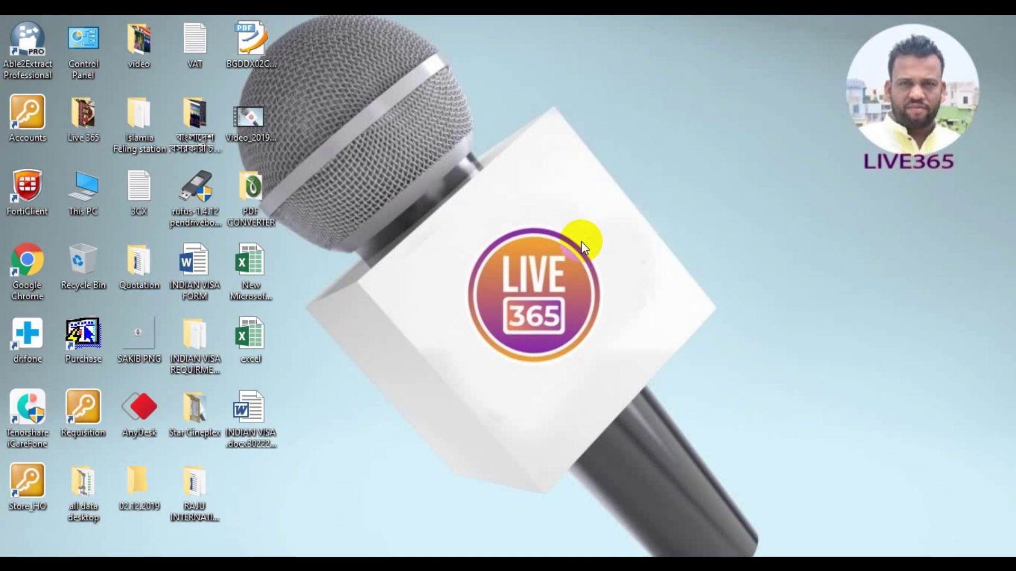
Open the PDF CONVERTER folder and launch the dopdf installer to reach the setup language prompt
double_click(244, 186)
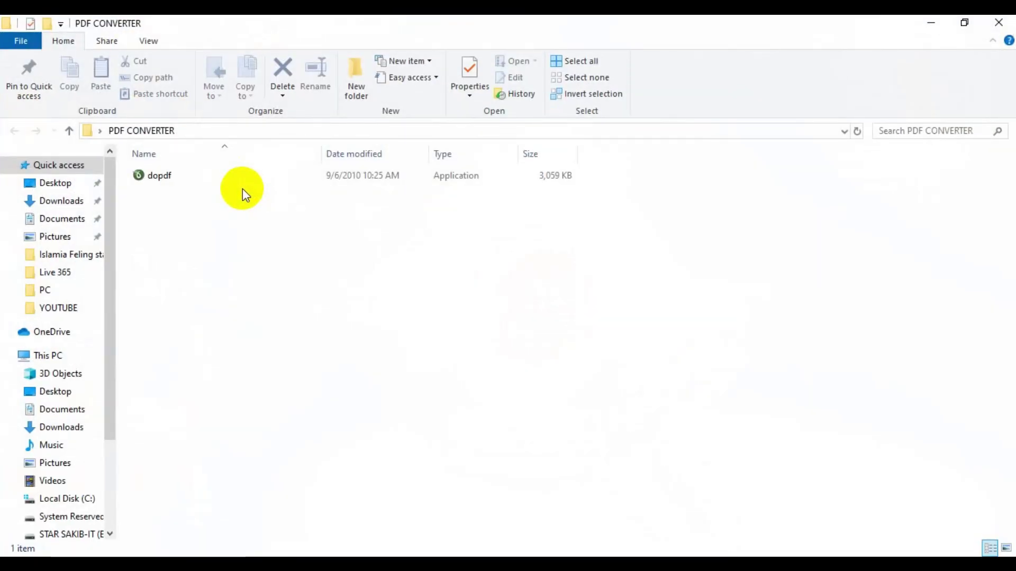
mouse_move(159, 176)
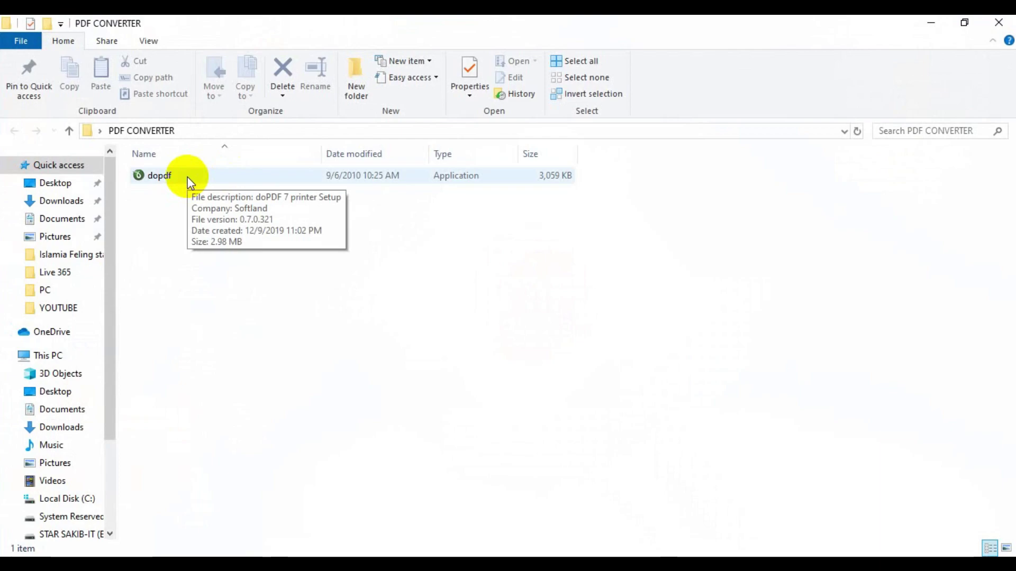
double_click(189, 179)
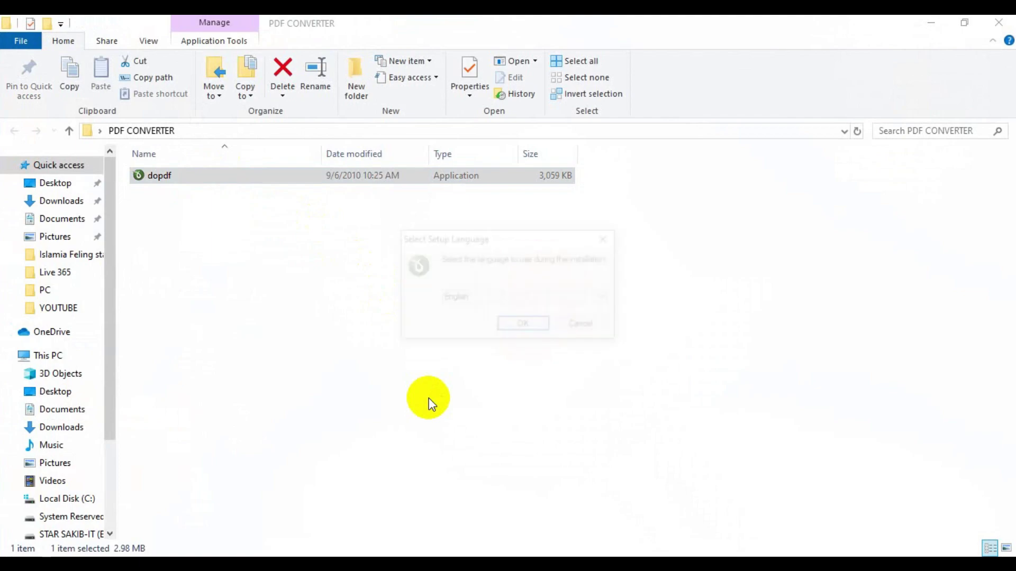
Choose English, accept the licence agreement, and keep the default install location and Start Menu folder
left_click(526, 324)
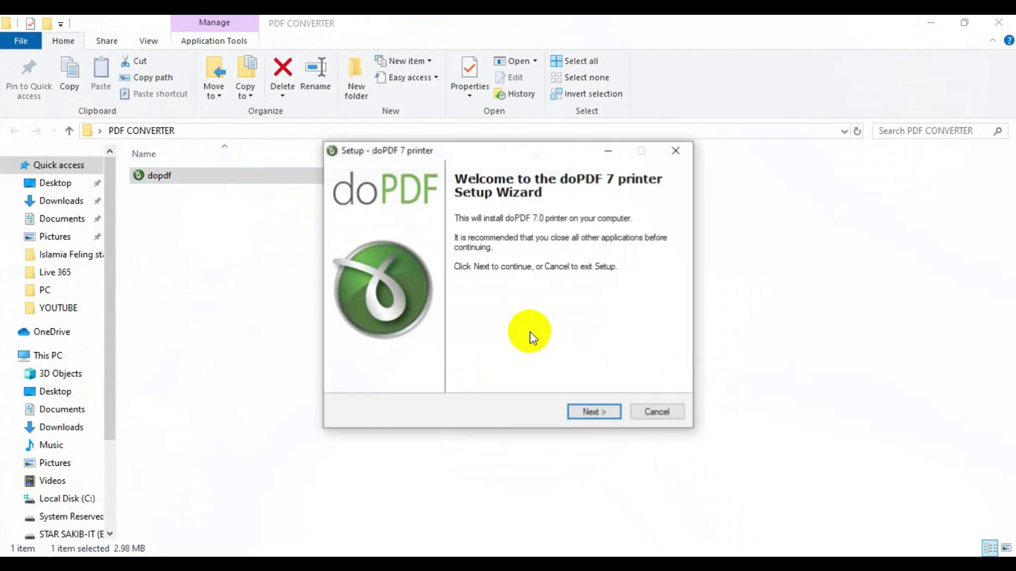
left_click(591, 413)
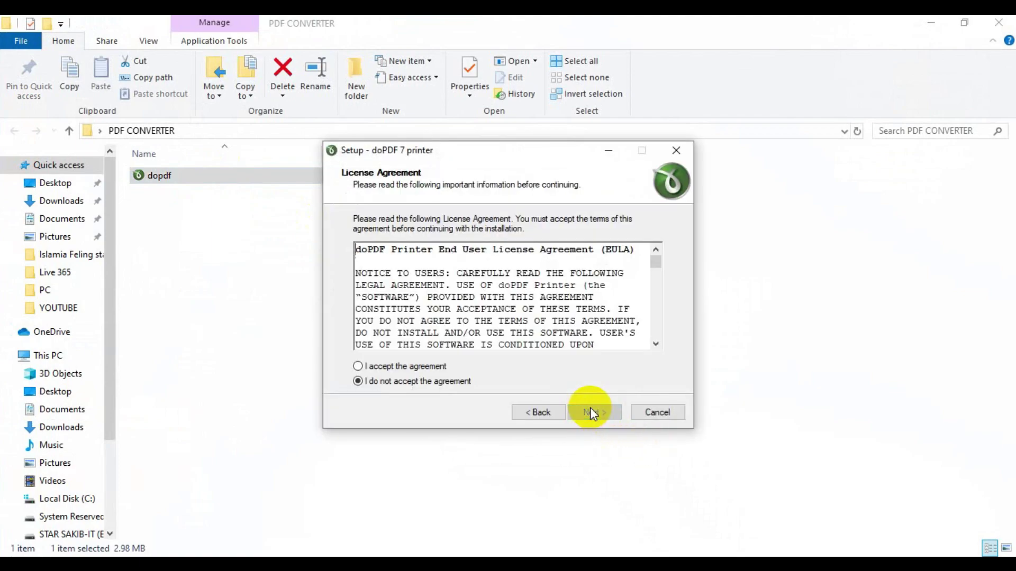
left_click(400, 366)
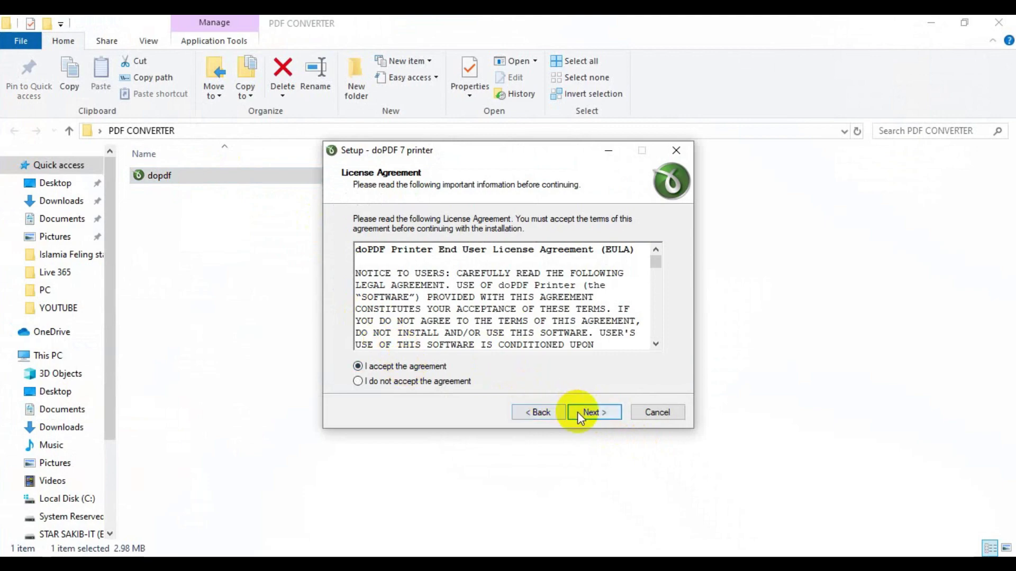
left_click(578, 413)
left_click(578, 412)
left_click(577, 413)
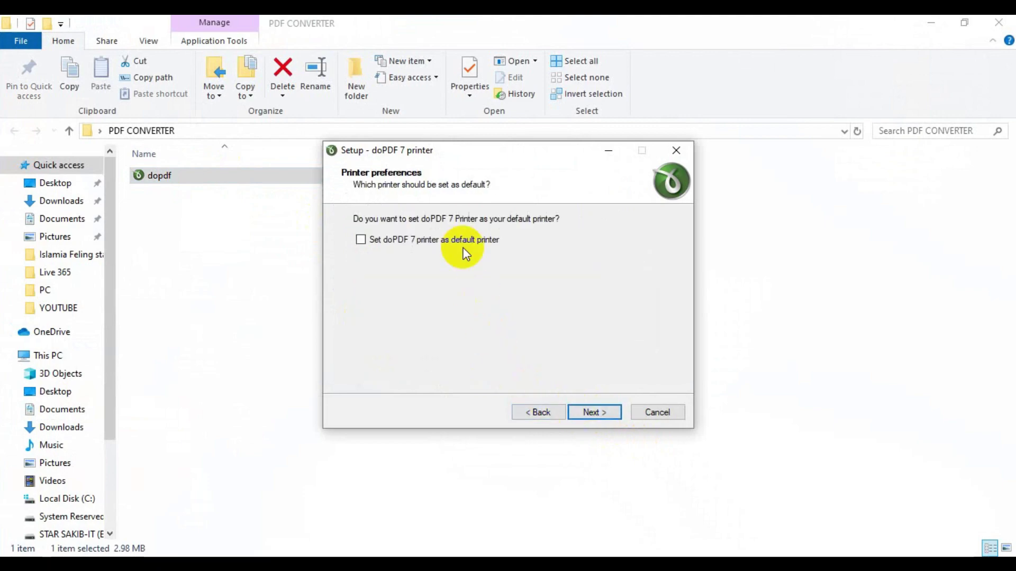
Set doPDF 7 as the default printer, keep the default interface language, and start installing
left_click(468, 242)
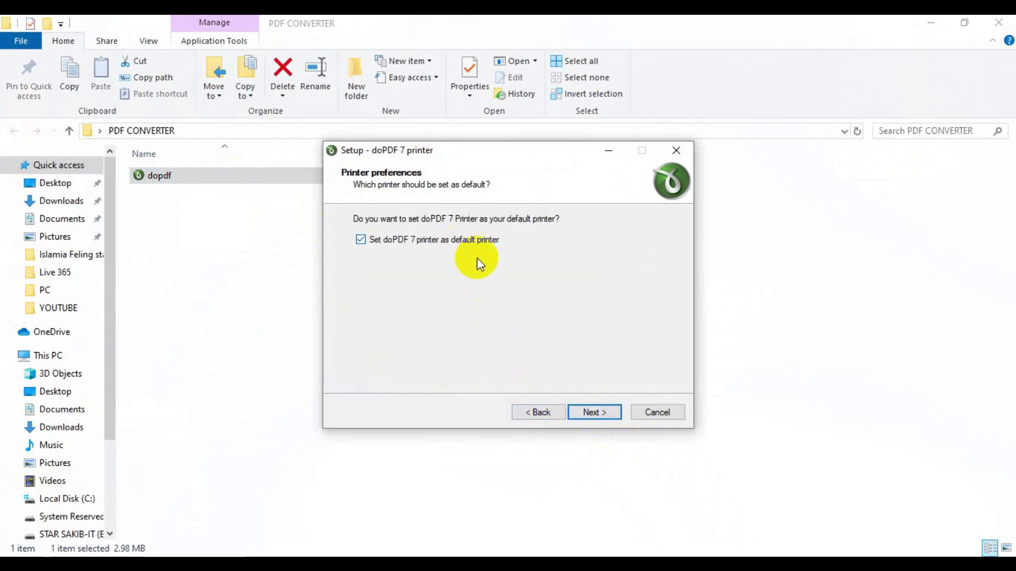
left_click(586, 413)
left_click(587, 413)
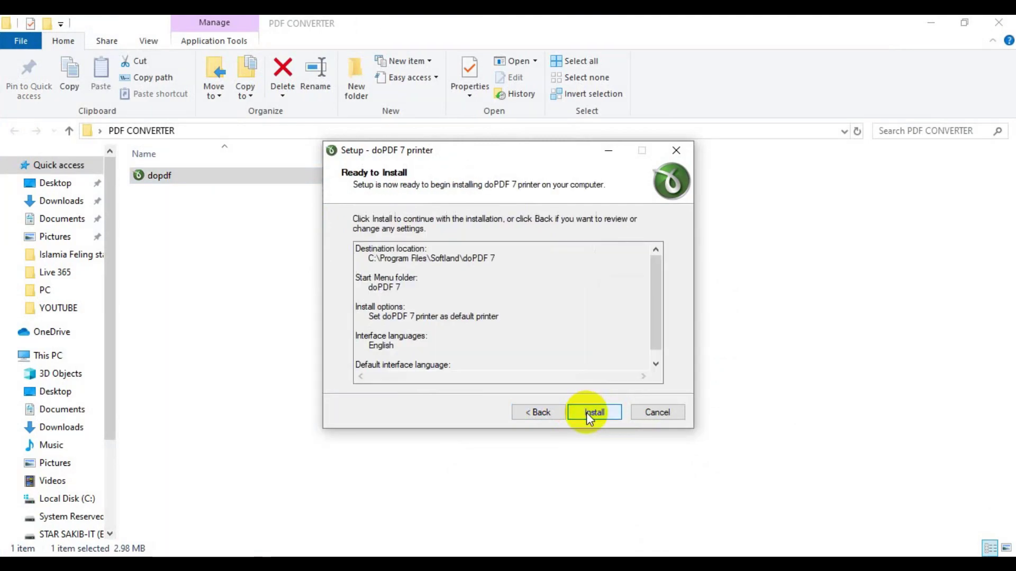
left_click(586, 412)
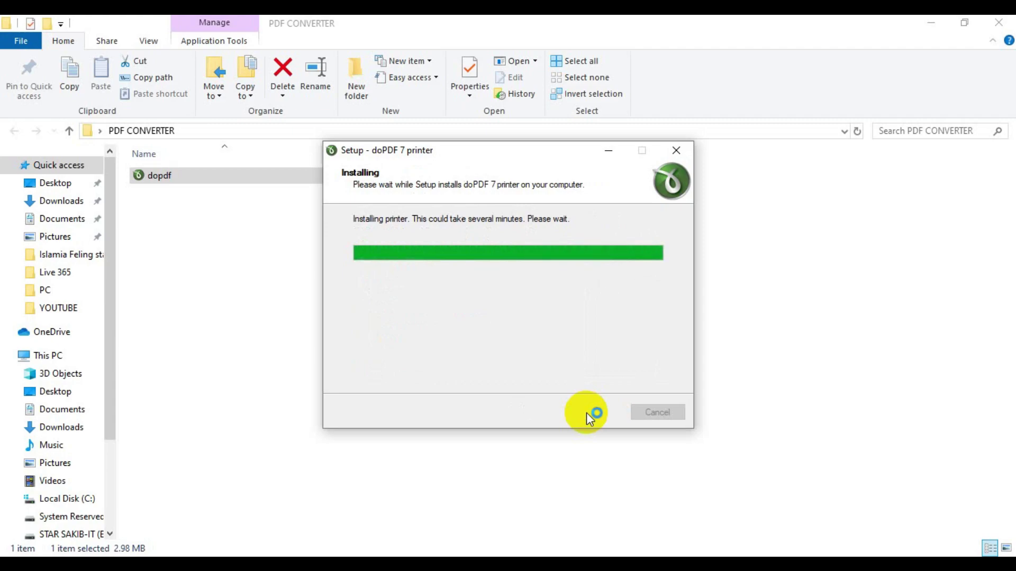
While setup runs, minimize Explorer, refresh the desktop, and select the INDIAN VISA and excel files
left_click(927, 22)
right_click(516, 32)
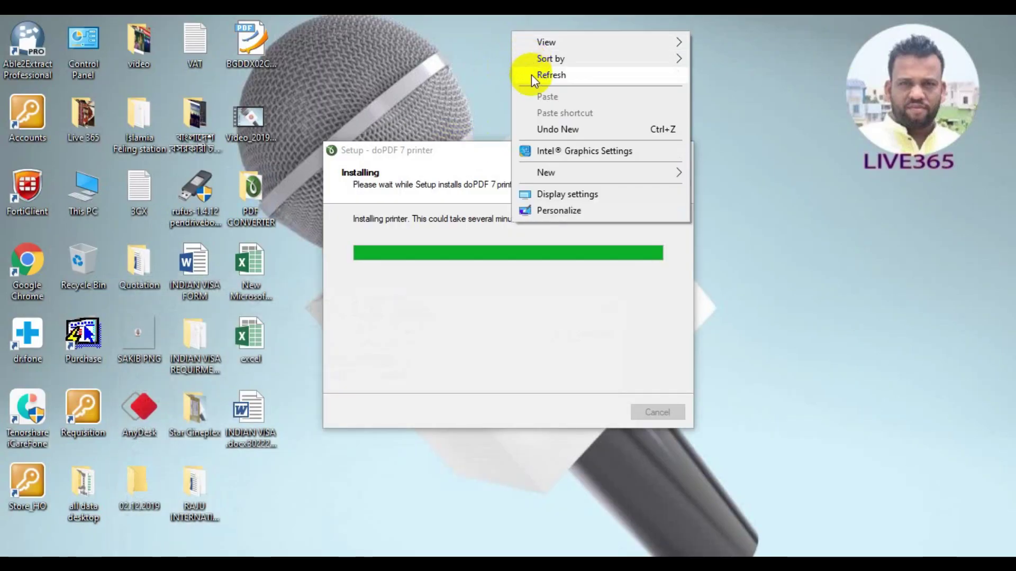
left_click(531, 74)
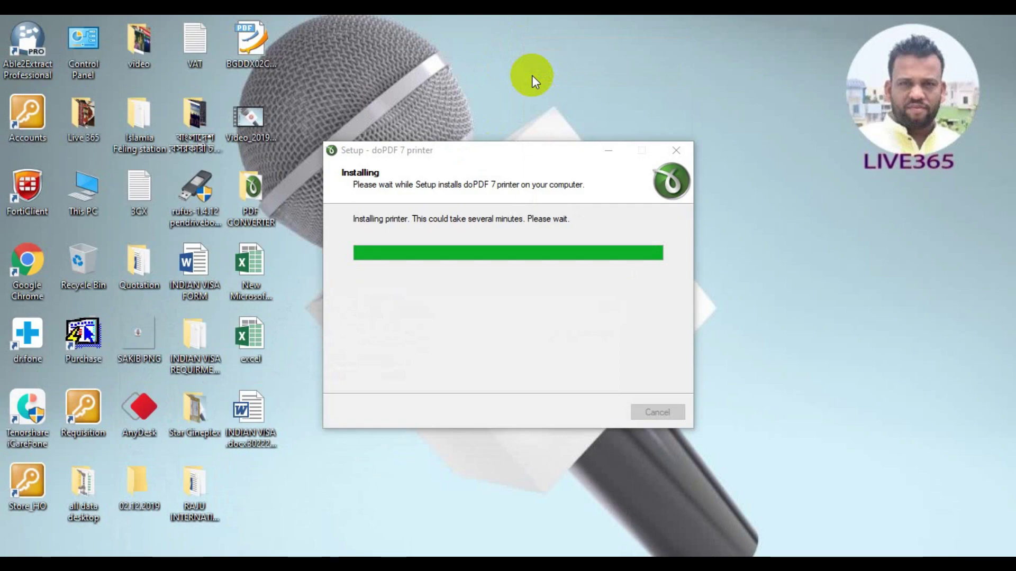
right_click(531, 75)
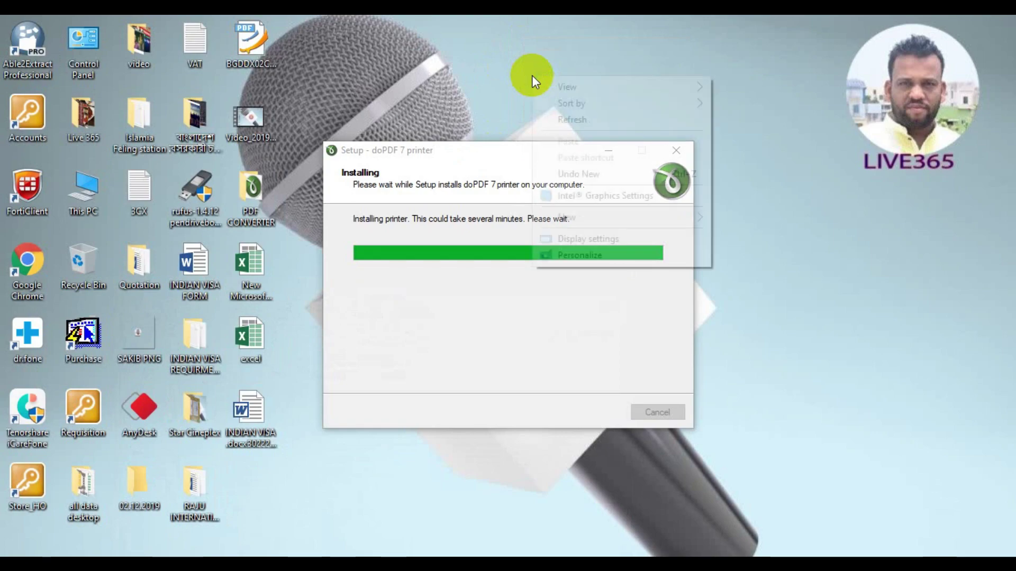
left_click(565, 117)
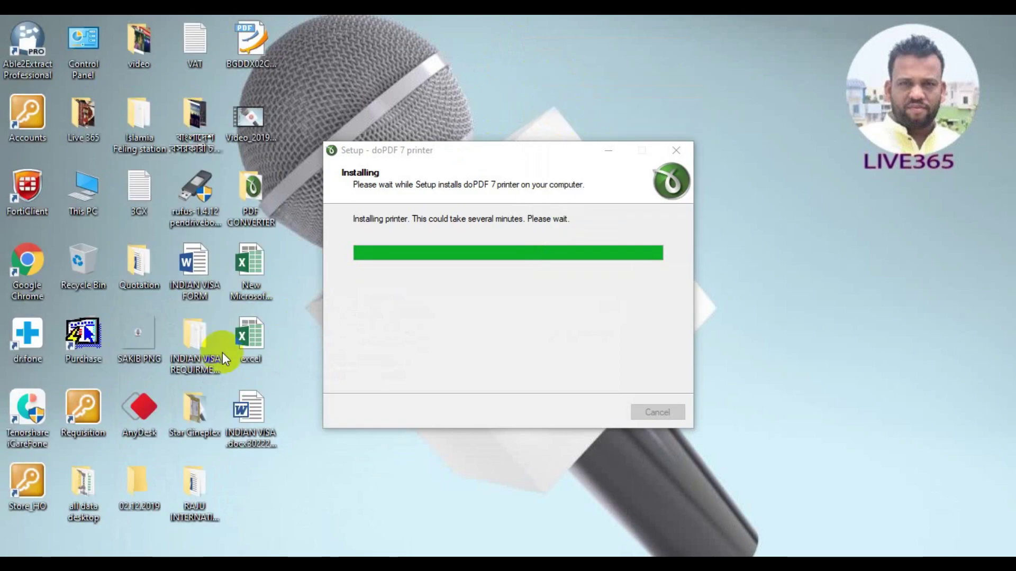
left_click(252, 421)
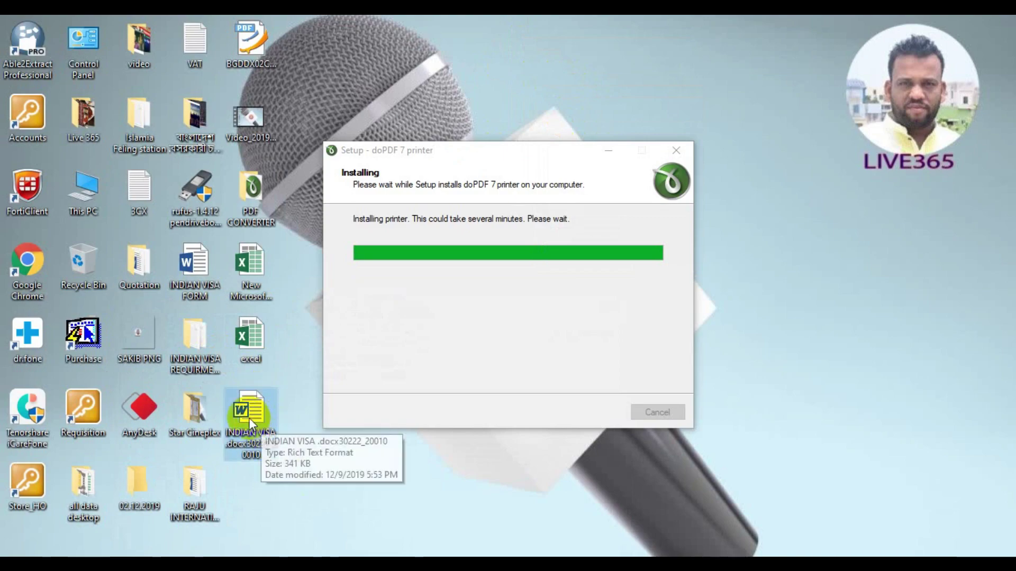
left_click(259, 332)
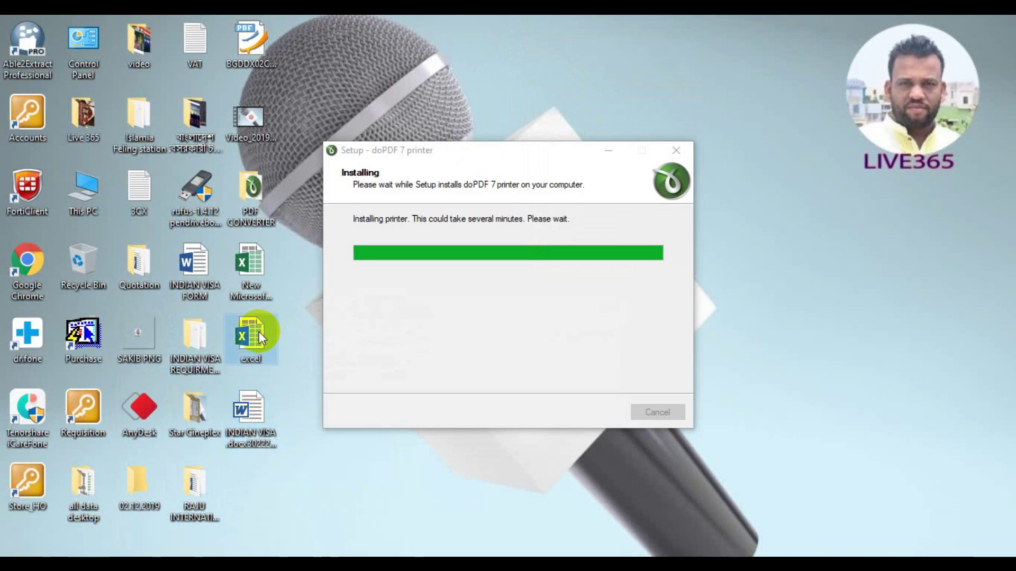
Refresh the desktop again, then finish setup choosing to restart the computer later
right_click(840, 154)
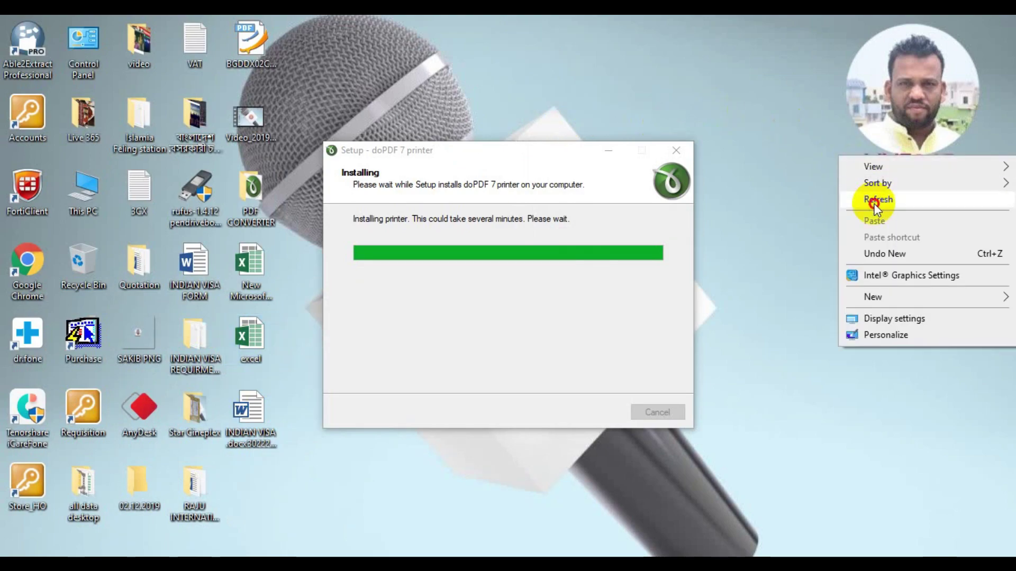
left_click(874, 203)
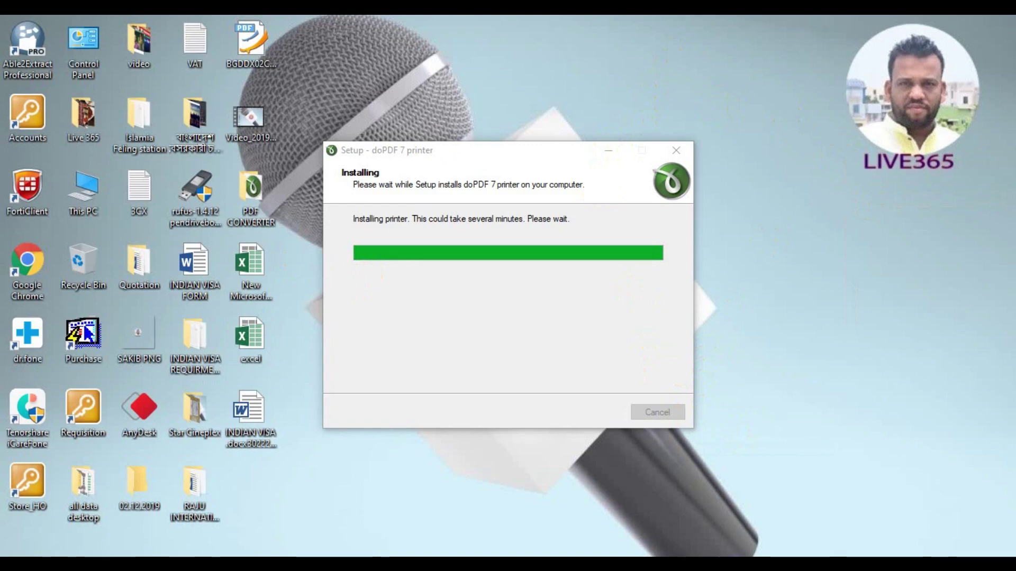
left_click(541, 265)
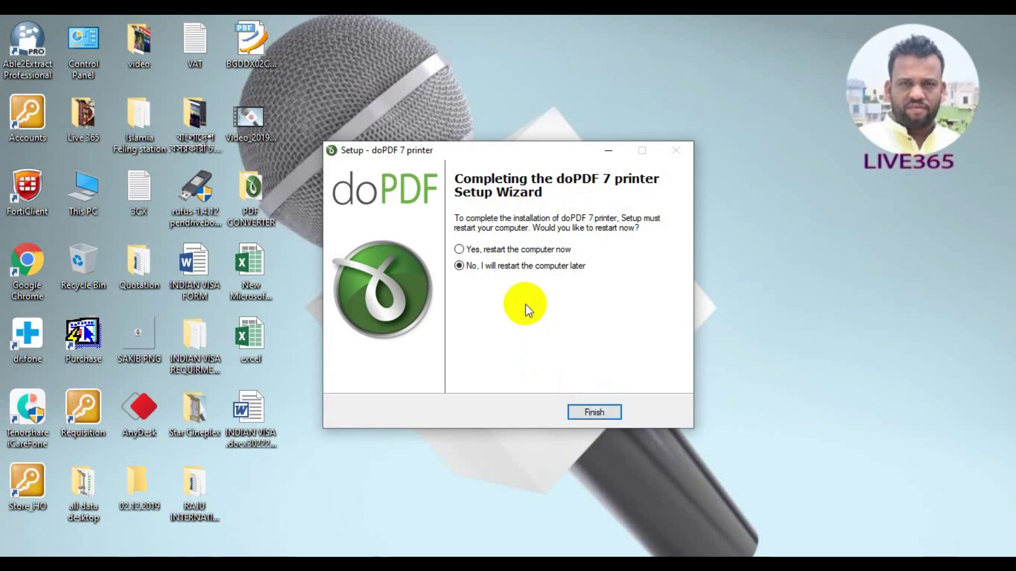
left_click(589, 410)
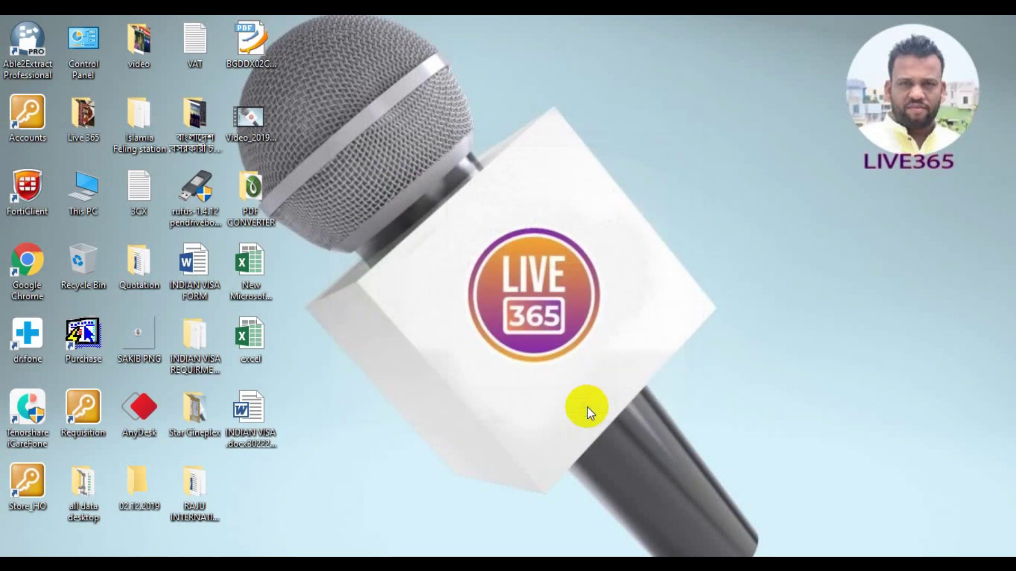
Refresh the desktop, open INDIAN VISA .docx in Word, and scroll through the application form
right_click(508, 93)
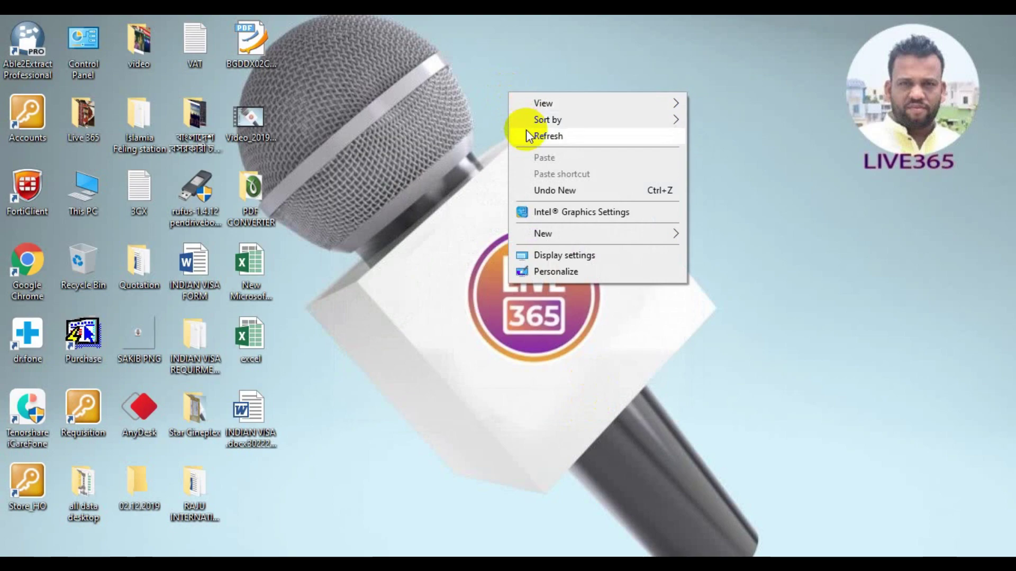
left_click(527, 136)
double_click(261, 404)
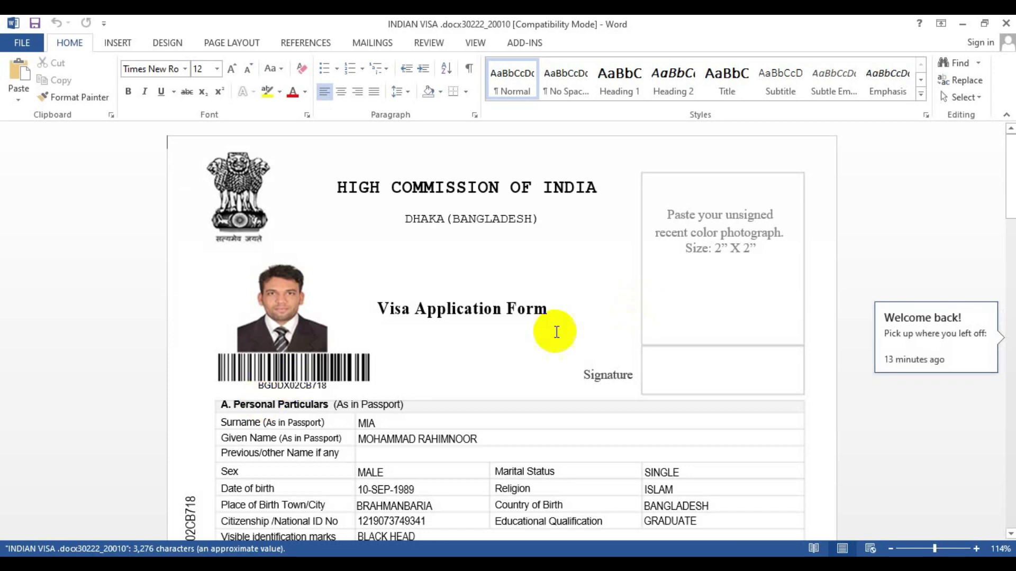
scroll(431, 288, "down", 3)
scroll(399, 277, "down", 4)
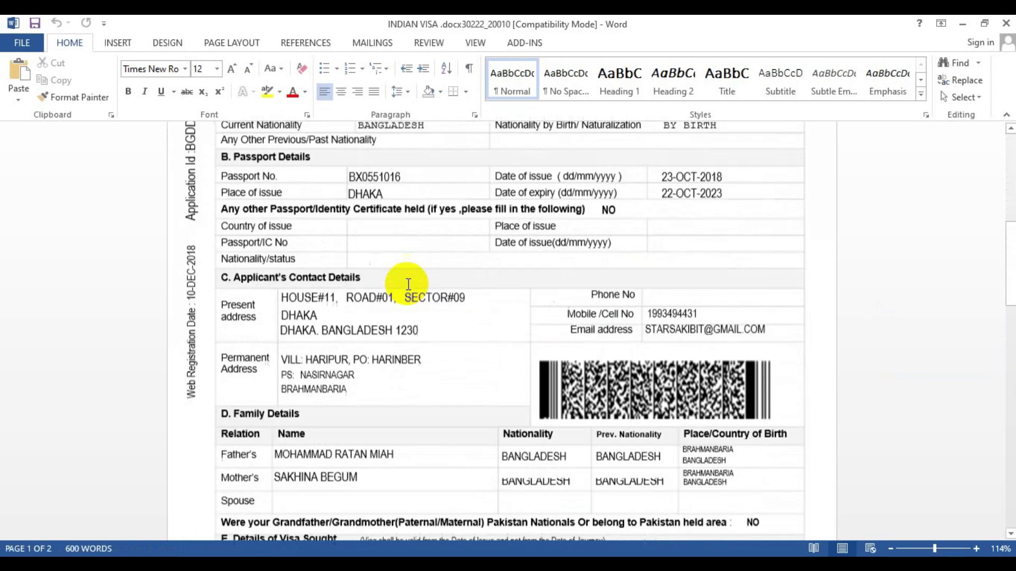
scroll(404, 283, "up", 2)
scroll(408, 284, "up", 2)
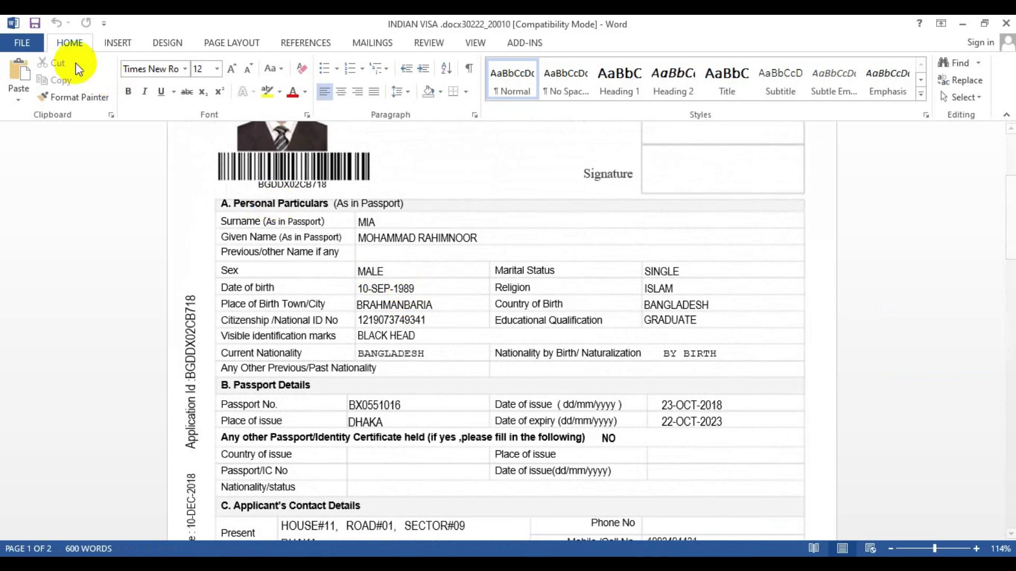
Print the visa form from Word's print settings using the doPDF v7 printer
left_click(24, 42)
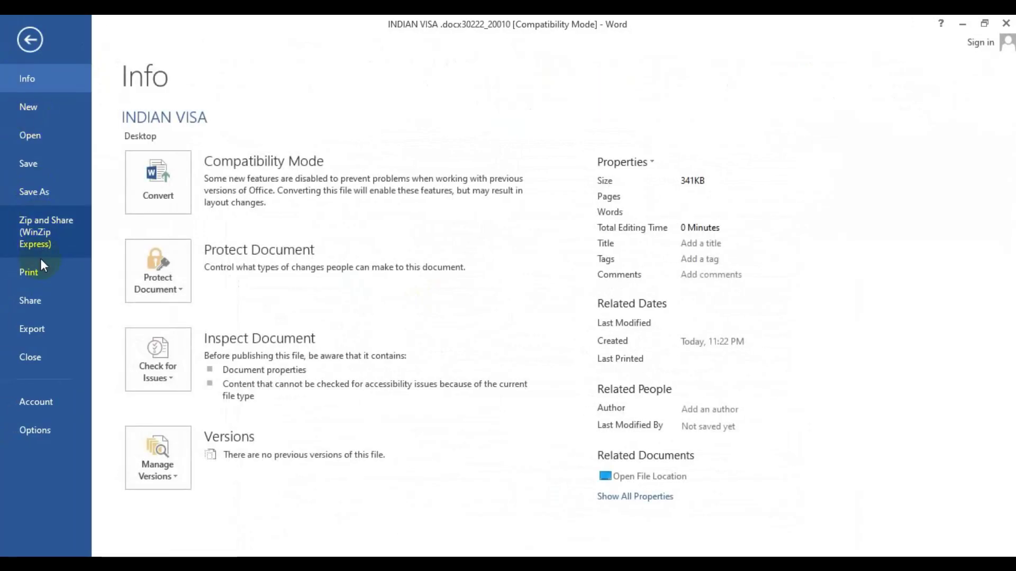
left_click(29, 272)
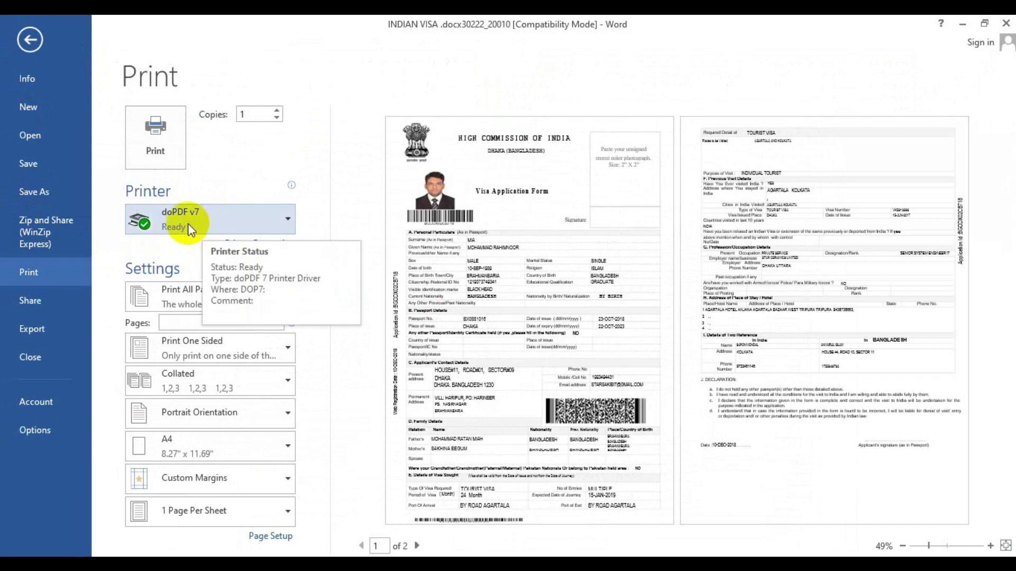
left_click(218, 215)
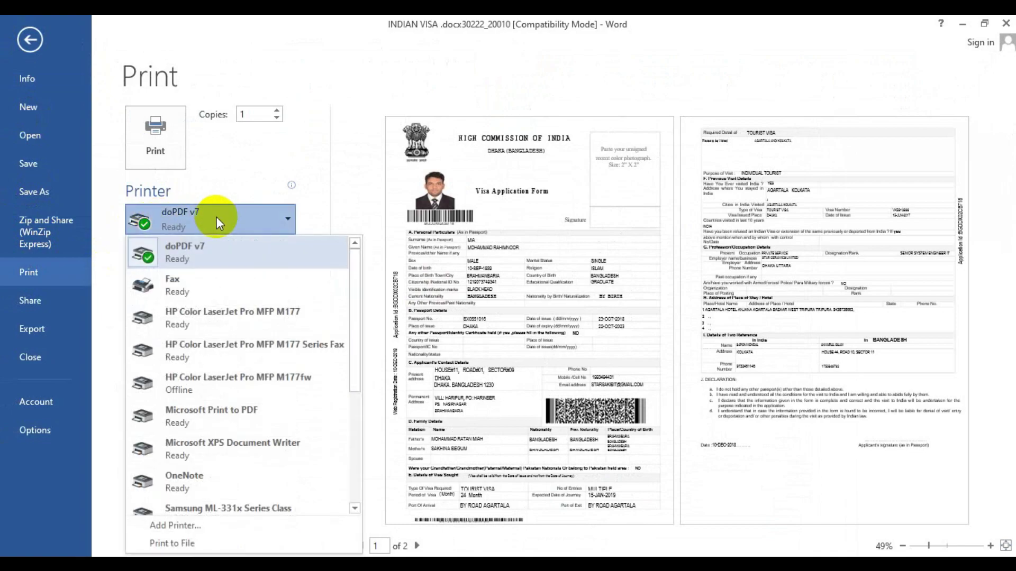
left_click(217, 217)
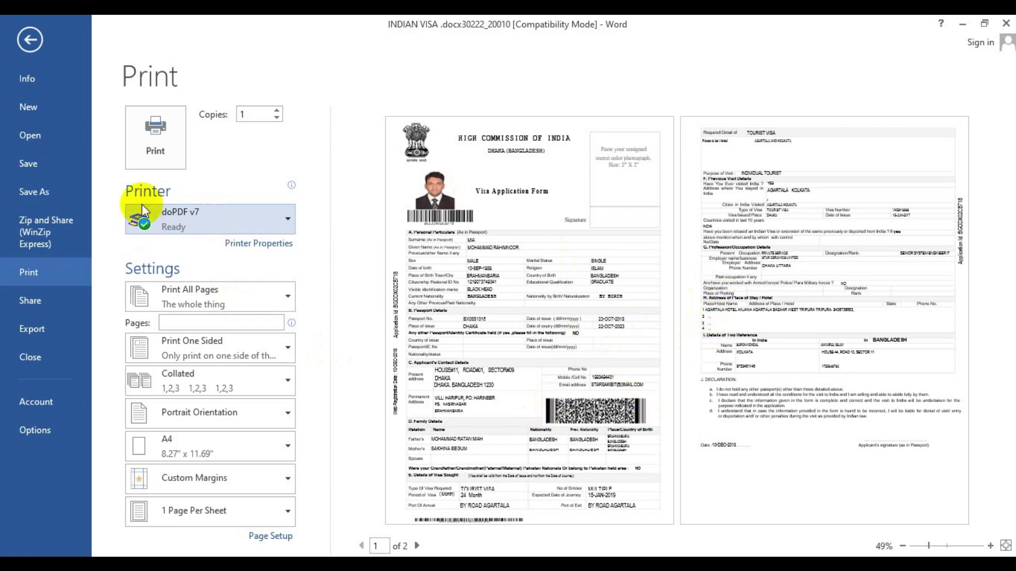
left_click(164, 136)
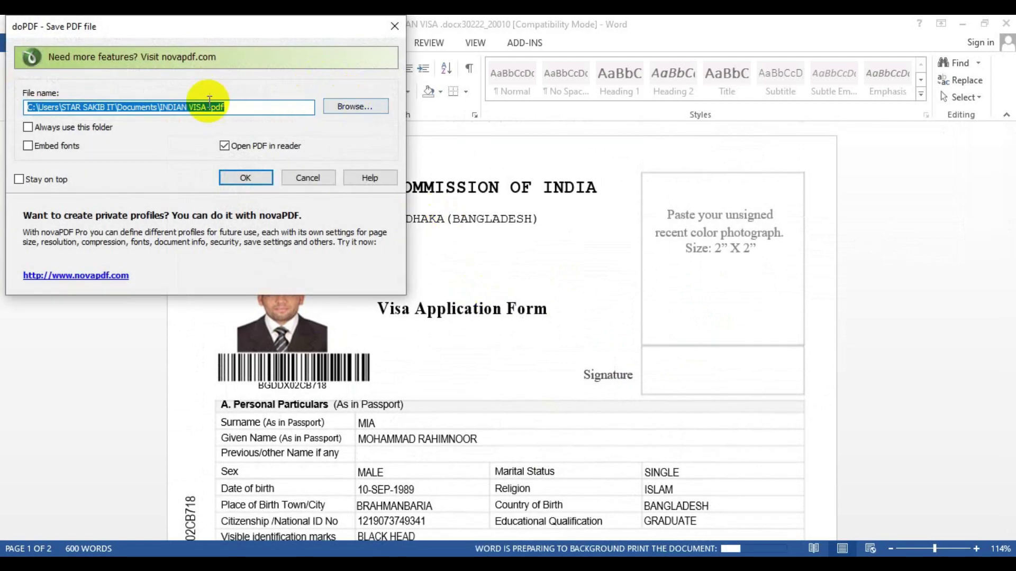
Save the PDF as INDIAN VISA .pdf on the Desktop and create it
left_click(355, 106)
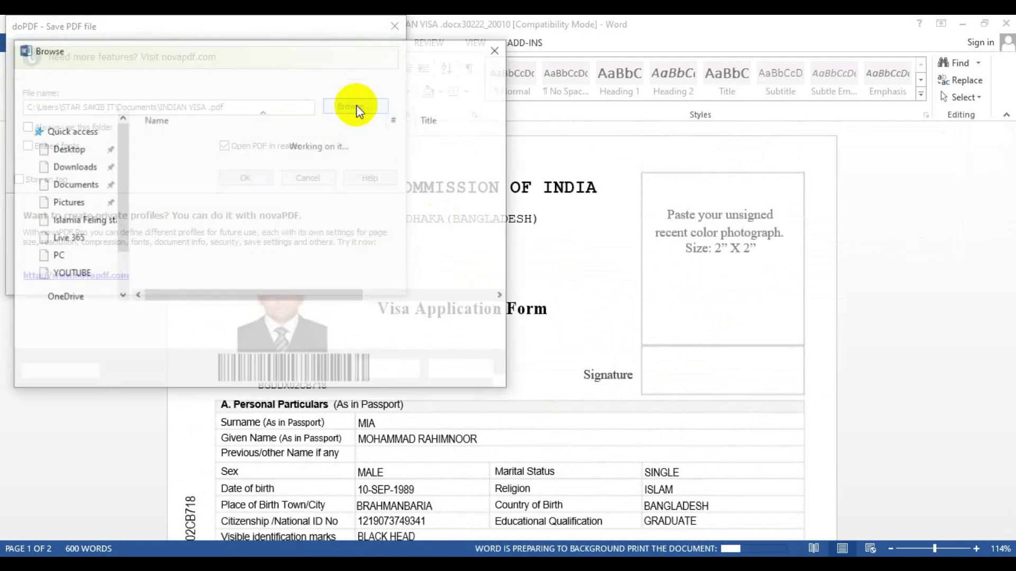
left_click(75, 161)
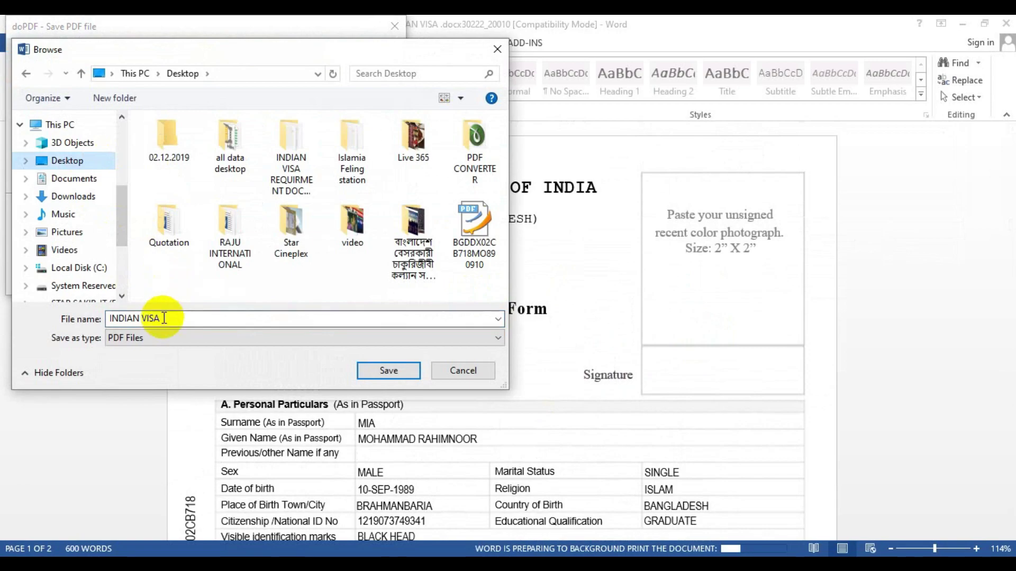
left_click(183, 323)
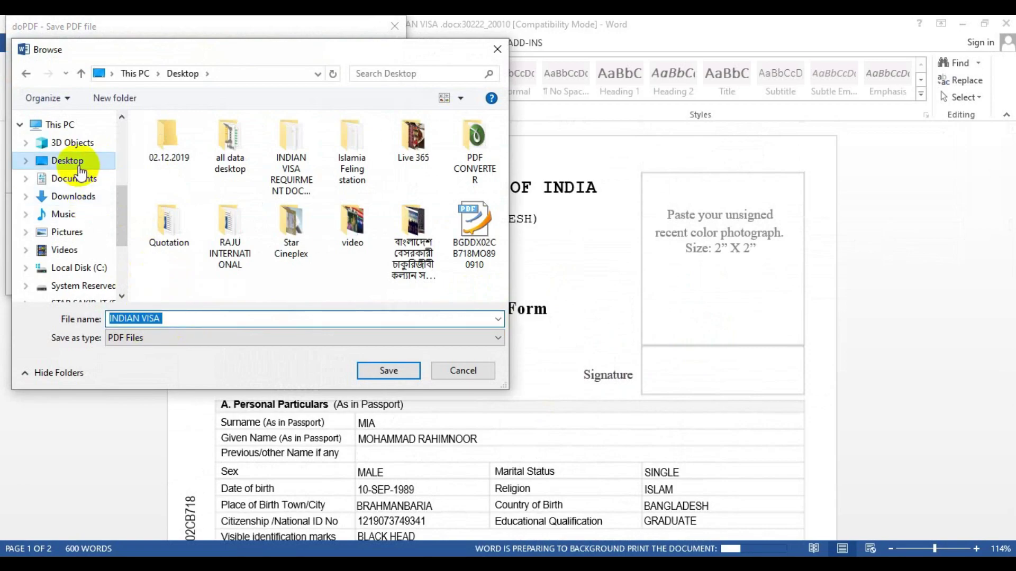
left_click(386, 371)
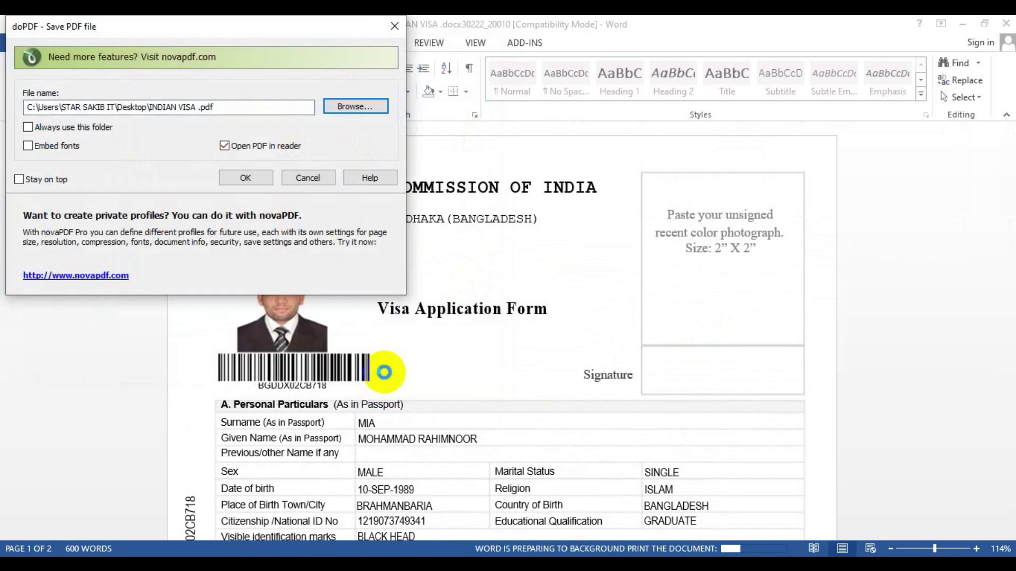
left_click(245, 178)
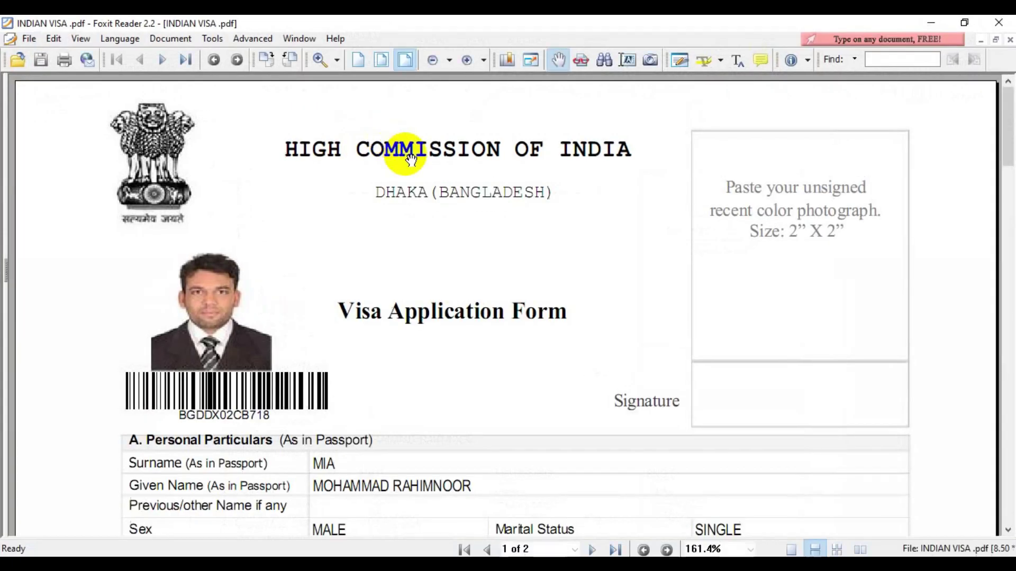
Scroll through the INDIAN VISA PDF in Foxit, then close Foxit and the Word document
scroll(548, 156, "down", 1)
scroll(548, 156, "down", 2)
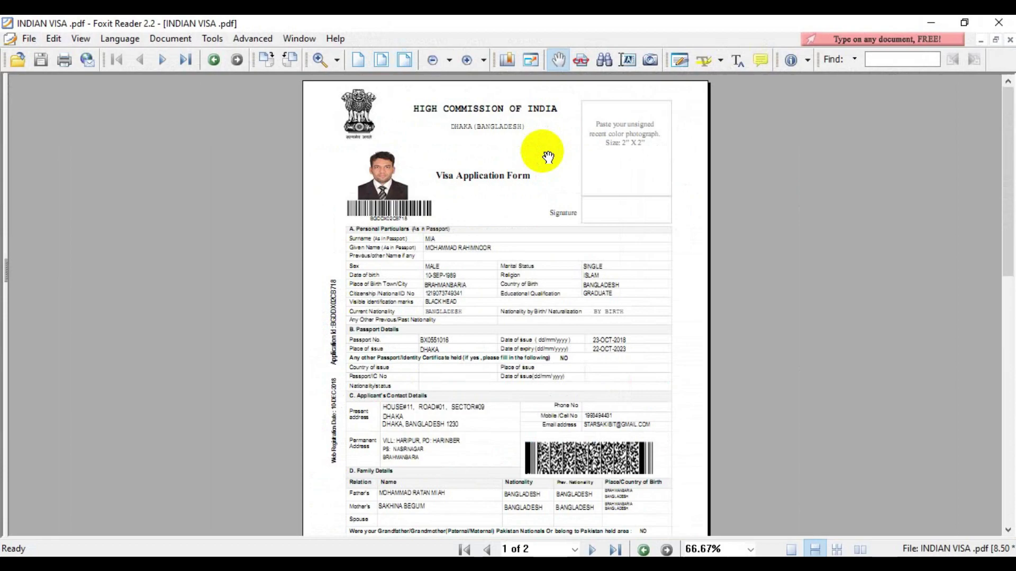
scroll(547, 156, "up", 2)
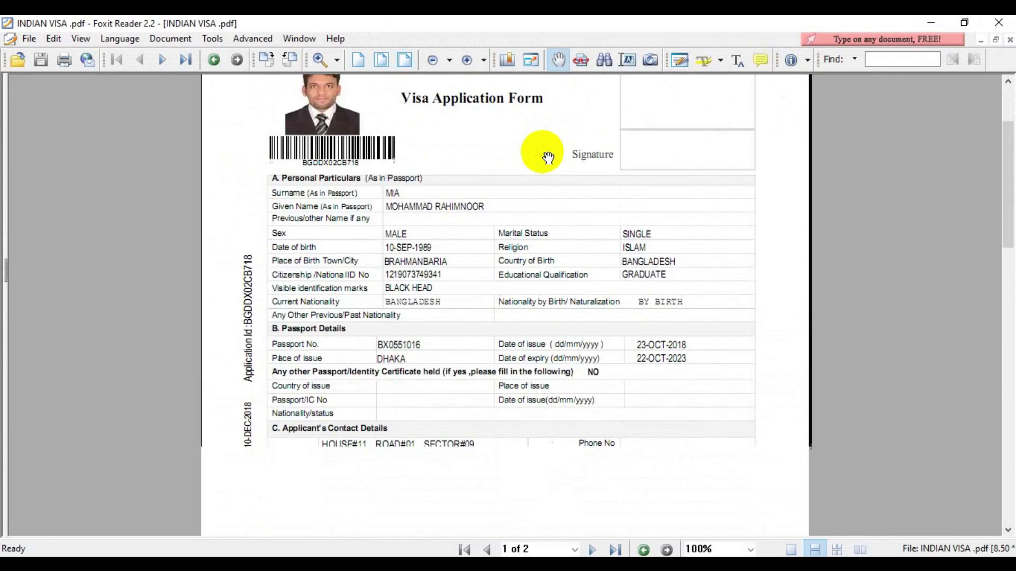
scroll(548, 156, "down", 15)
left_click(1000, 23)
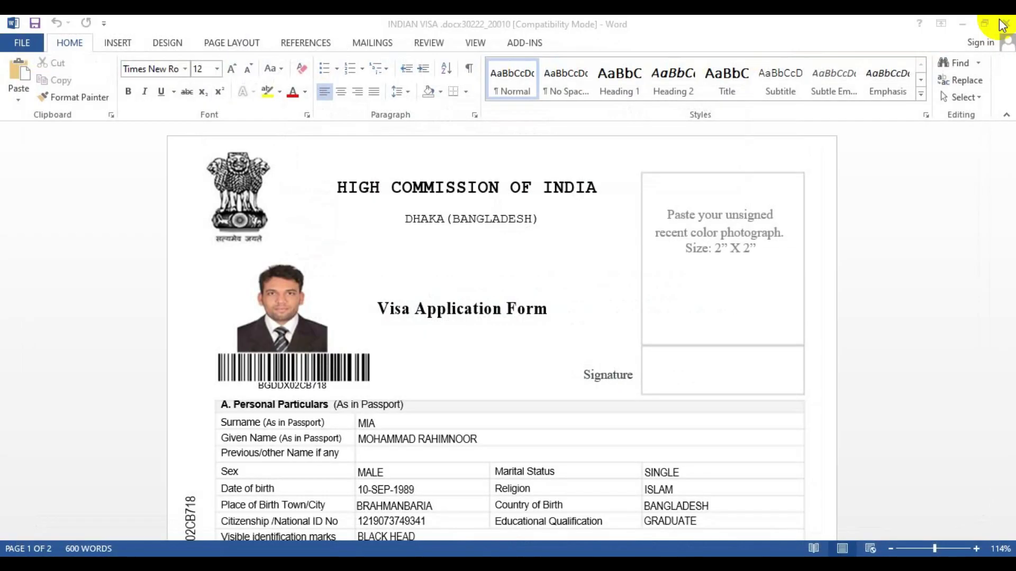
left_click(1002, 21)
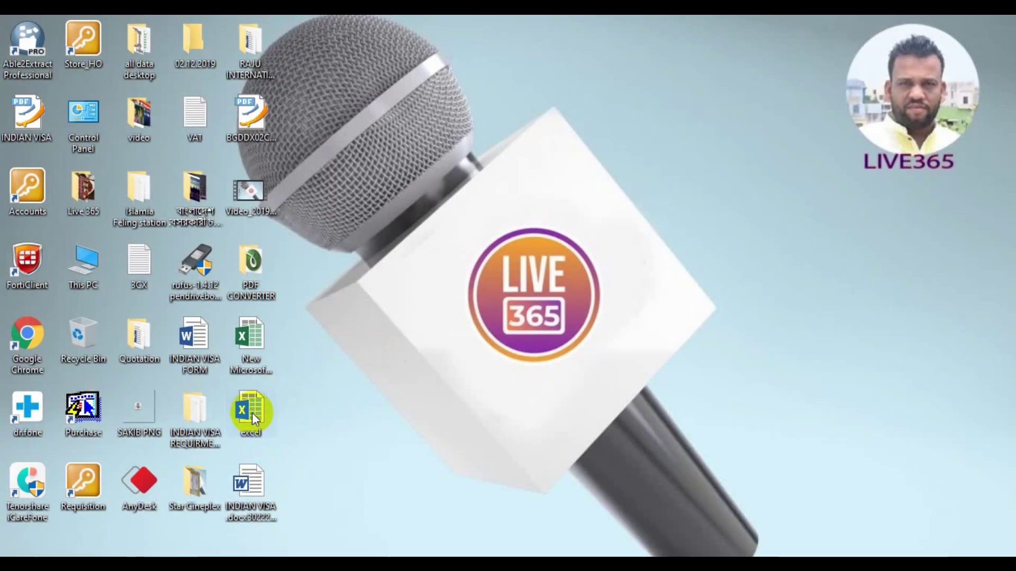
Reopen the INDIAN VISA PDF from the desktop, review it, close Foxit, and open the excel workbook
left_click(246, 489)
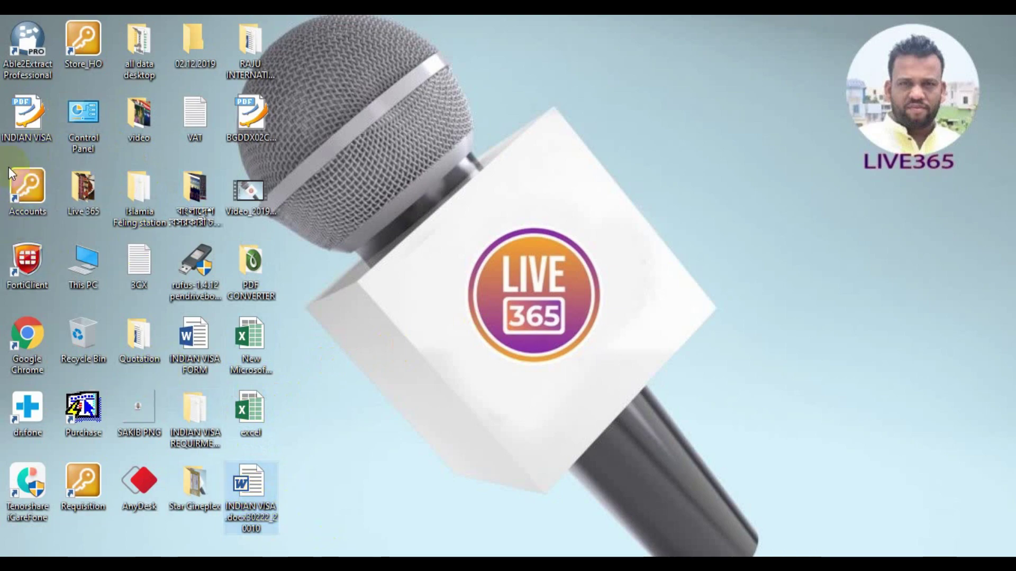
left_click(10, 135)
double_click(11, 135)
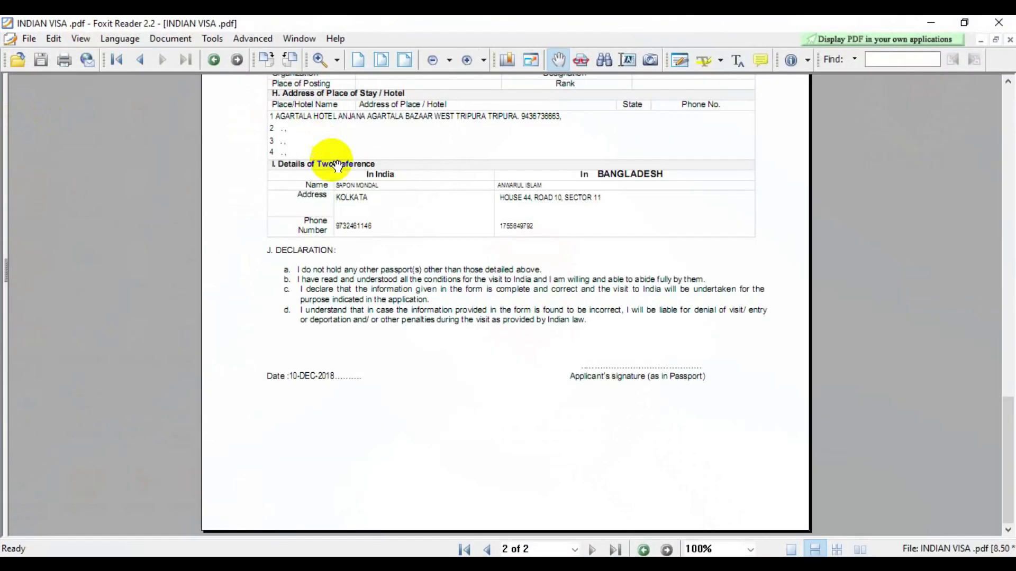
scroll(344, 148, "up", 5)
scroll(356, 158, "up", 5)
scroll(347, 154, "up", 3)
scroll(347, 154, "up", 2)
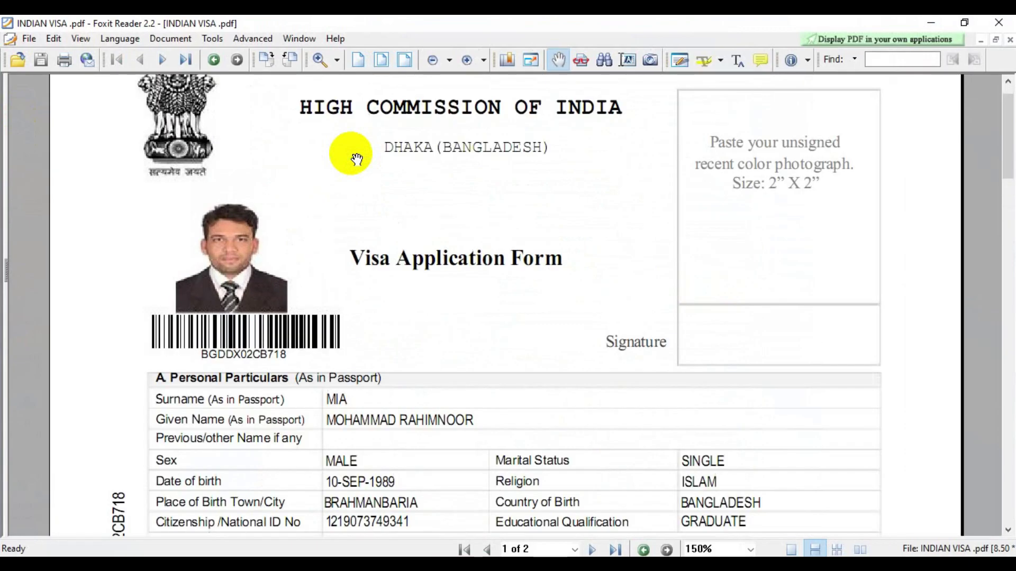
scroll(403, 150, "down", 1)
scroll(404, 150, "down", 6)
left_click(1000, 23)
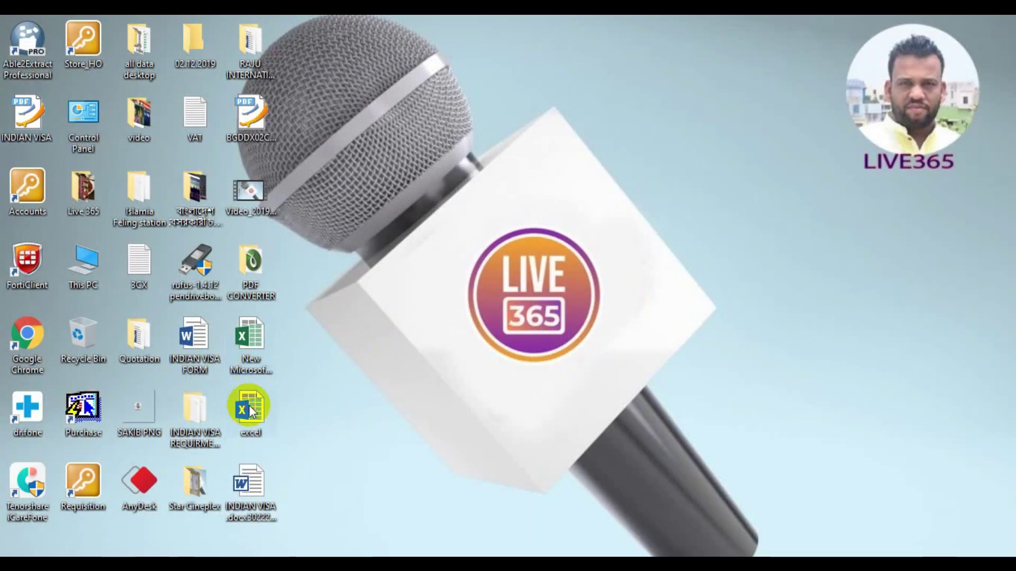
left_click(252, 412)
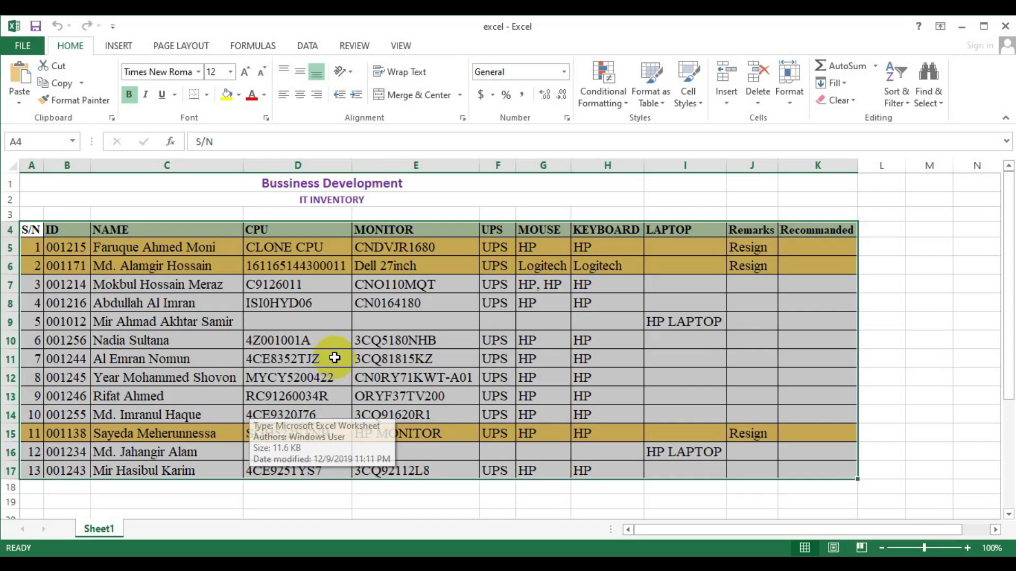
Scroll the IT inventory sheet, then print it from File > Print to doPDF v7
scroll(363, 325, "down", 7)
scroll(339, 295, "up", 7)
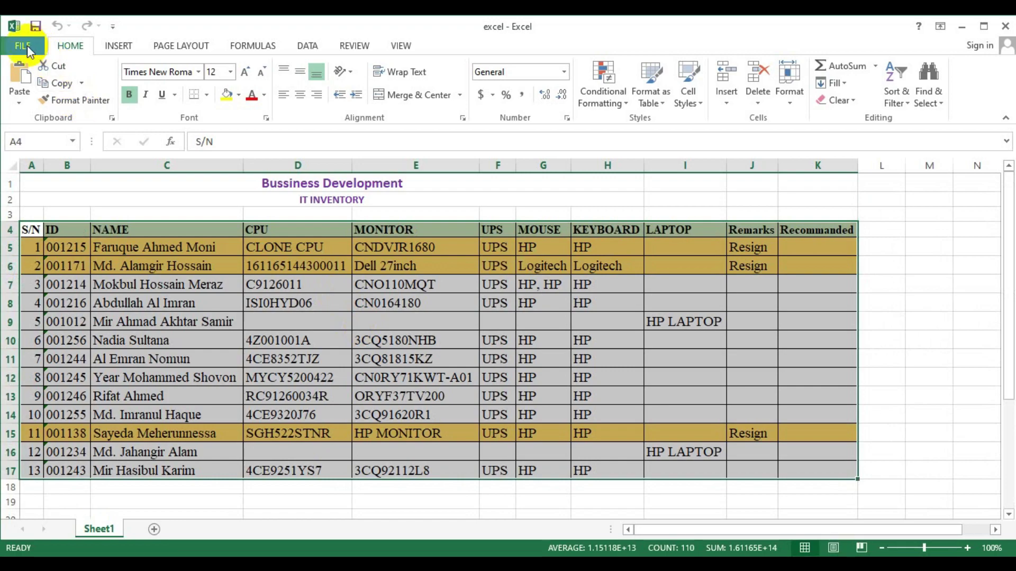
left_click(27, 45)
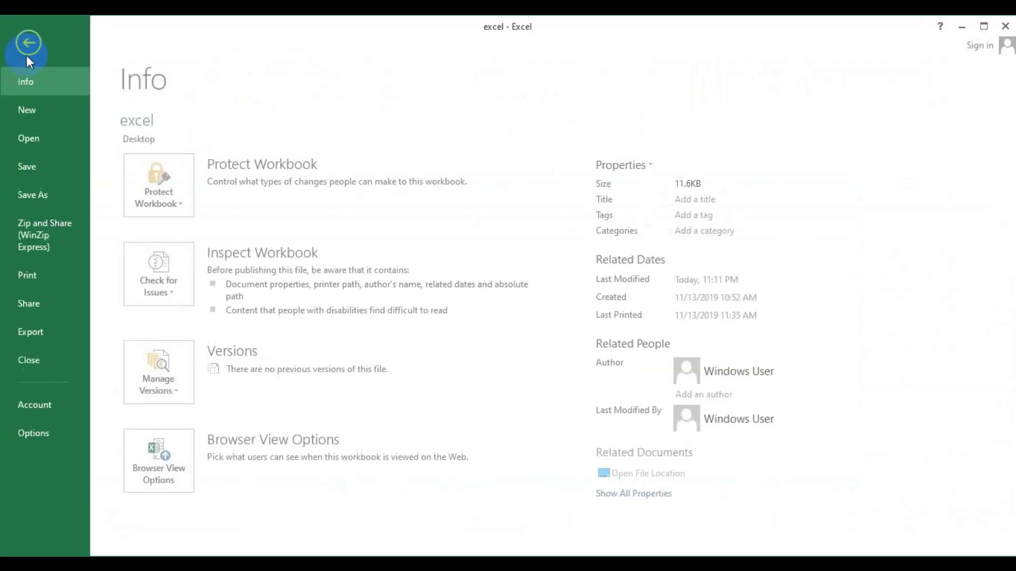
left_click(24, 277)
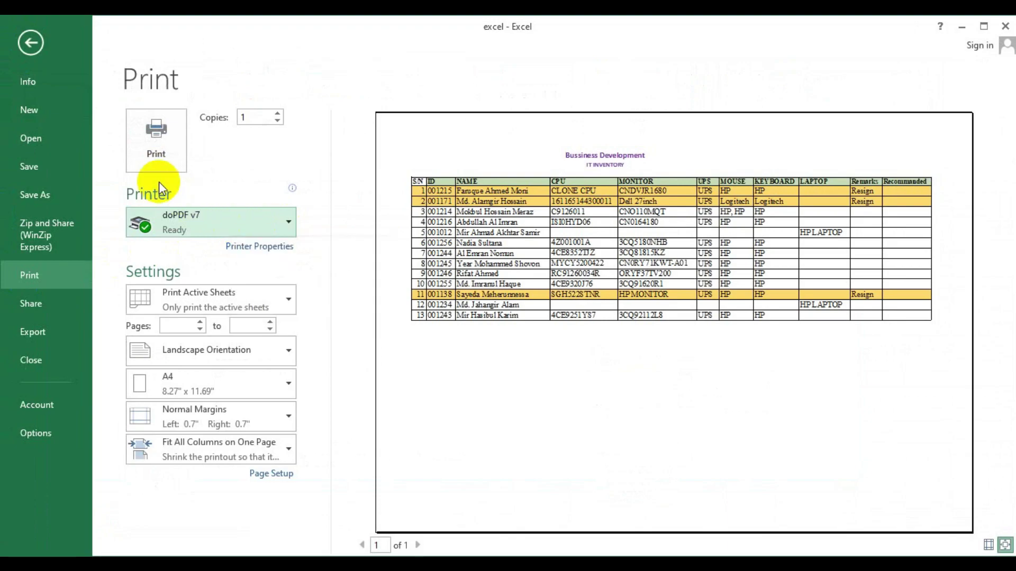
left_click(156, 142)
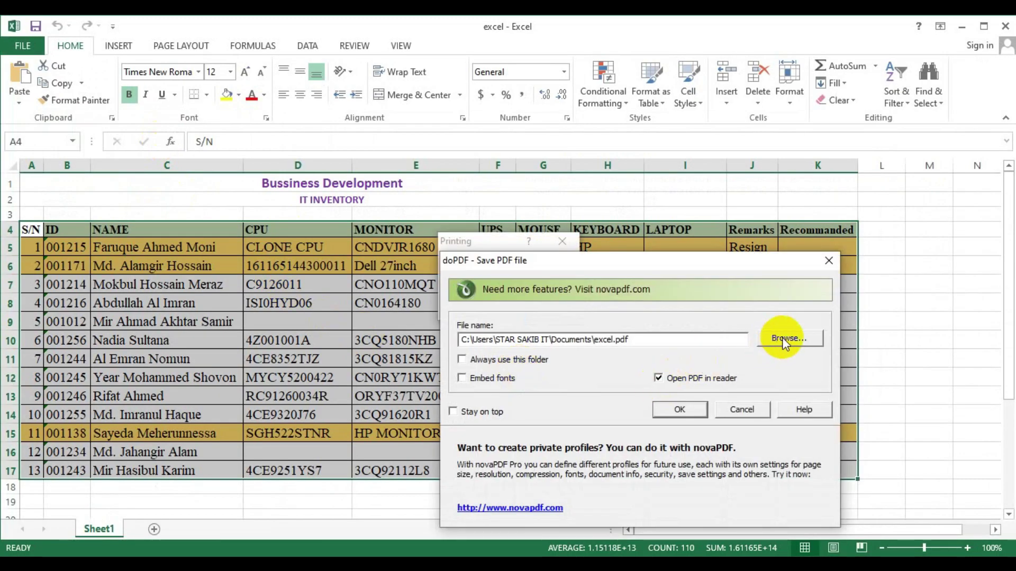
Change the save location to the Desktop and create excel.pdf from the inventory sheet
left_click(783, 337)
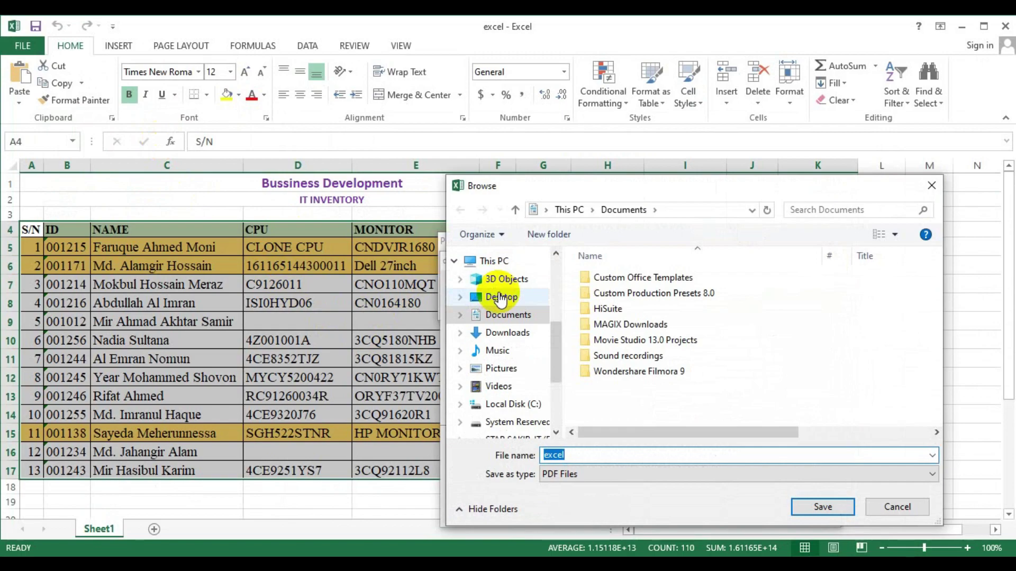
left_click(501, 299)
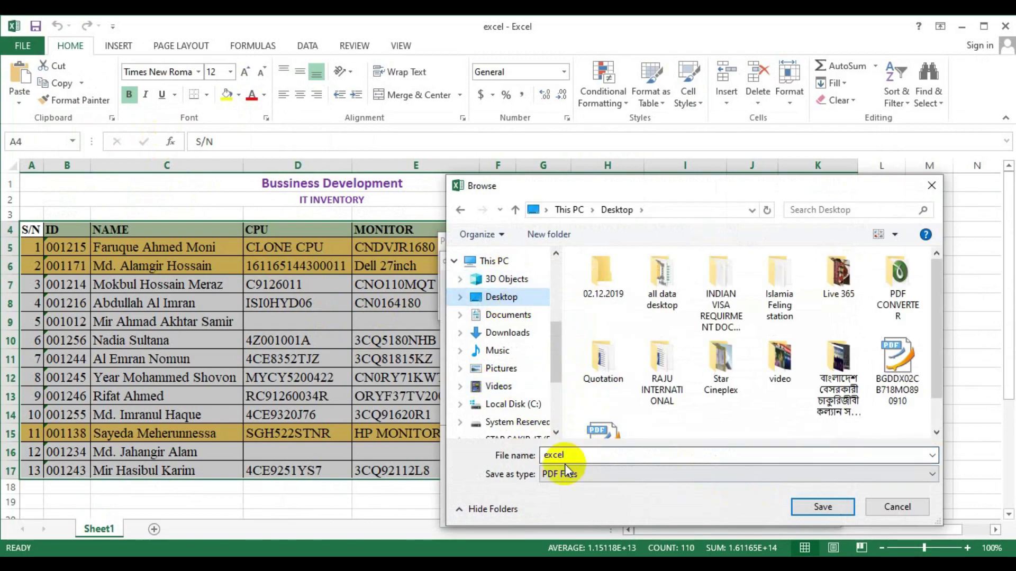
left_click(805, 507)
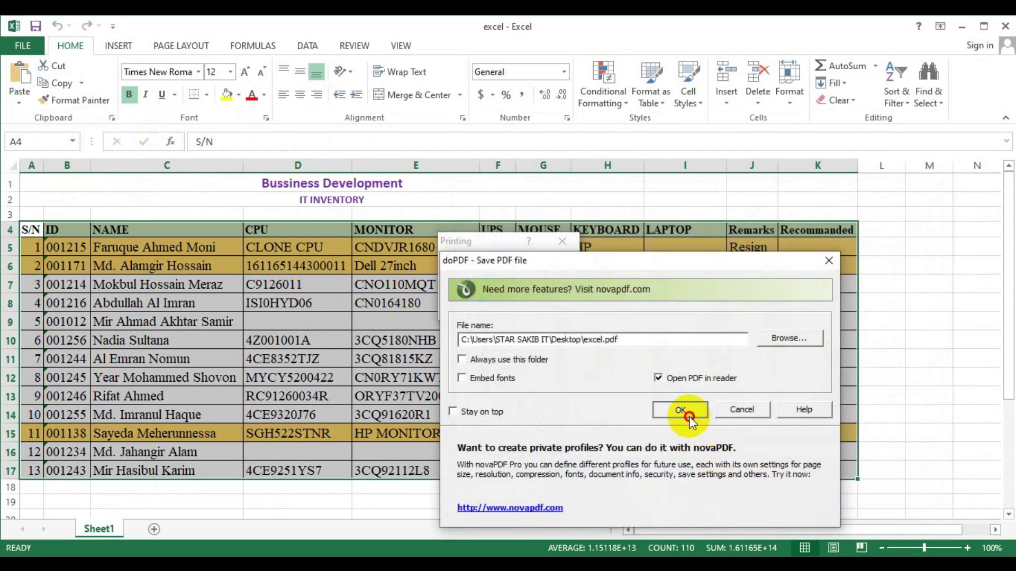
left_click(688, 416)
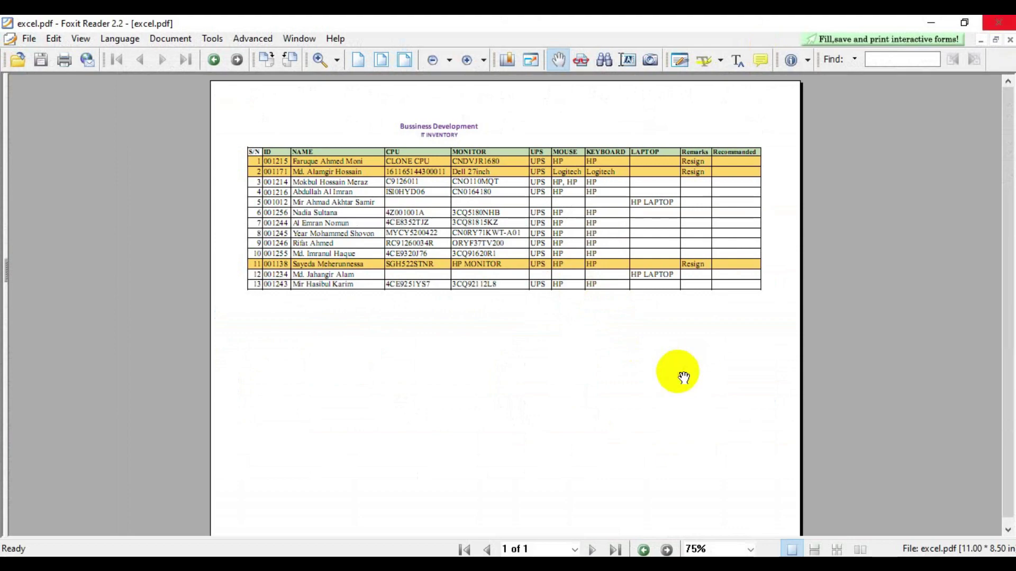
Close Foxit and Excel, reopen excel.pdf from the Desktop, and scroll through the inventory table
left_click(1000, 23)
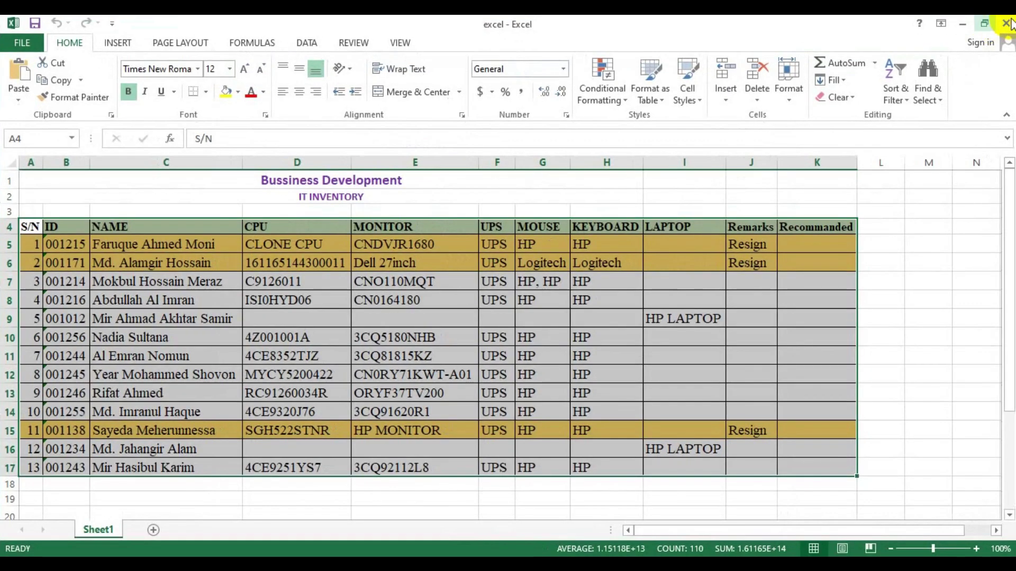
left_click(999, 25)
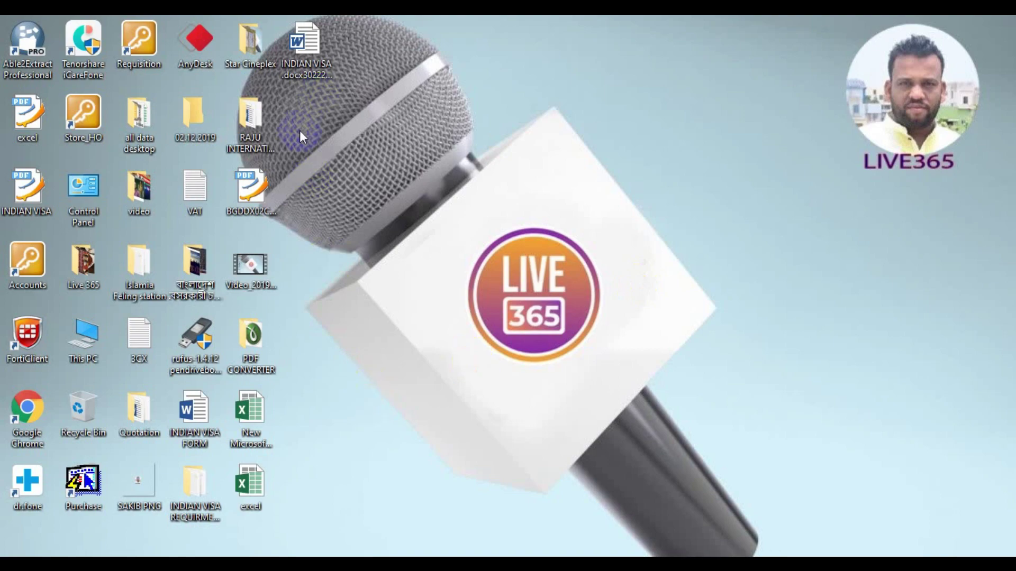
left_click(244, 475)
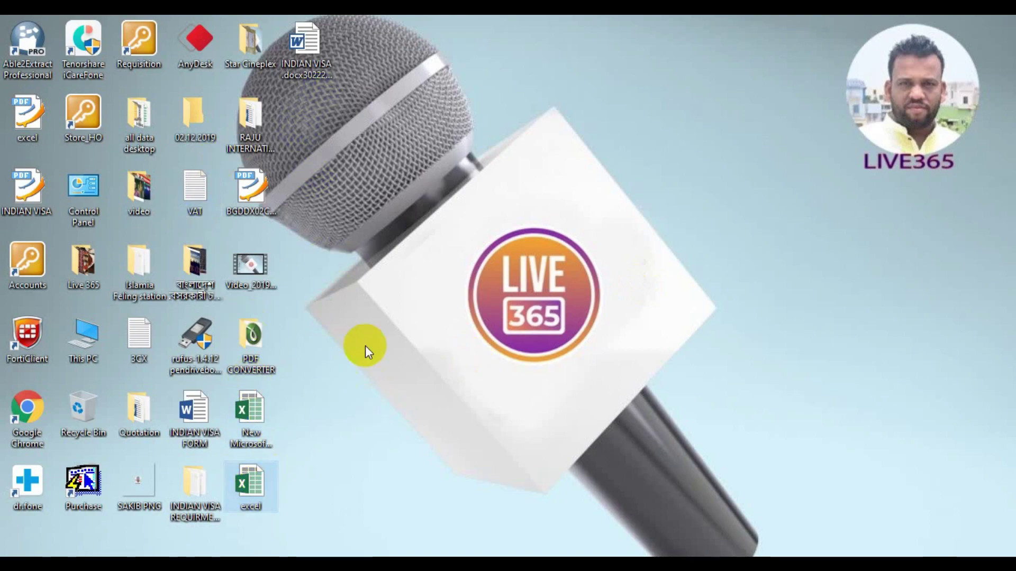
double_click(31, 124)
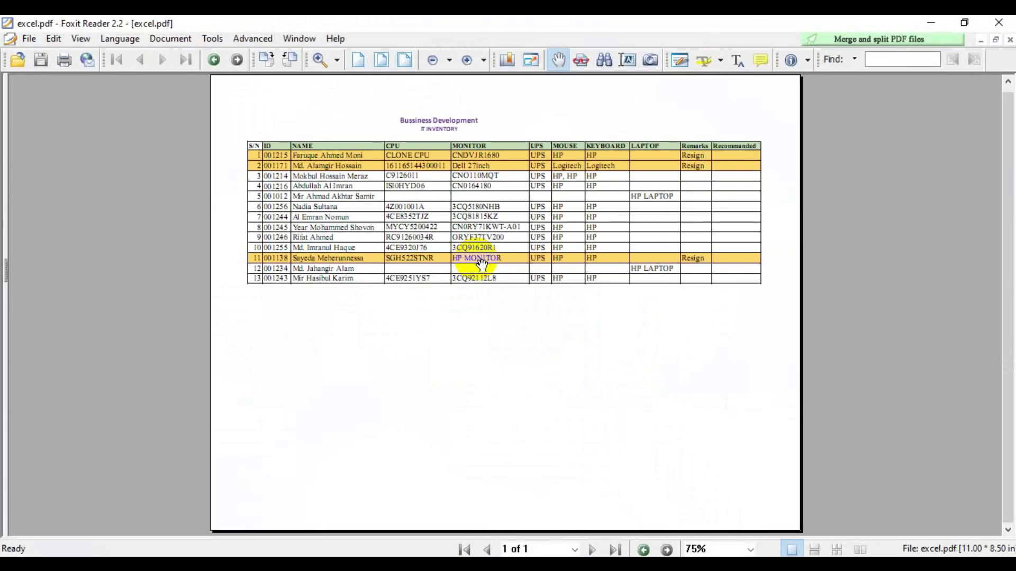
scroll(479, 264, "down", 1, "ctrl")
scroll(479, 265, "up", 3, "ctrl")
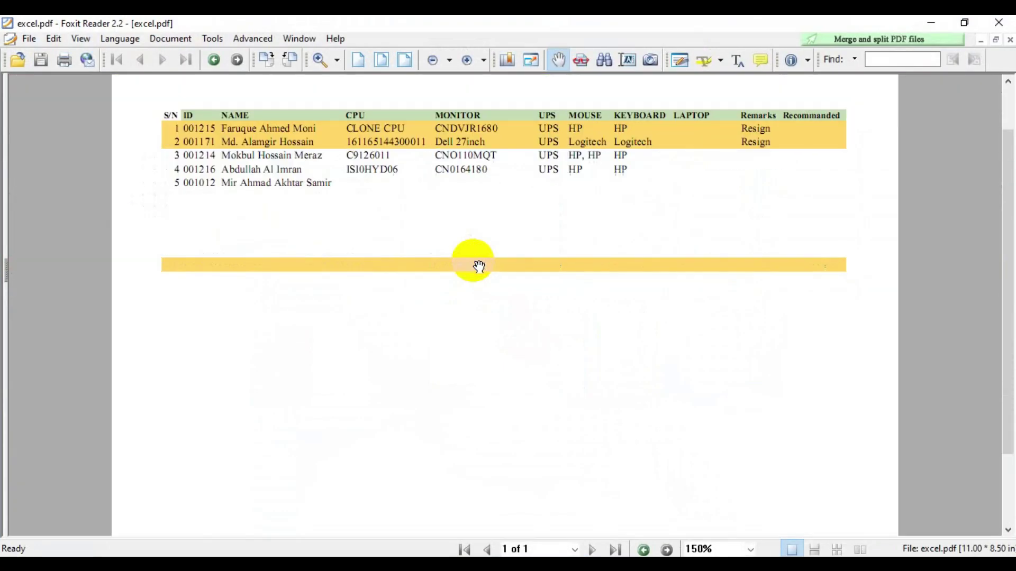
scroll(479, 265, "down", 2, "ctrl")
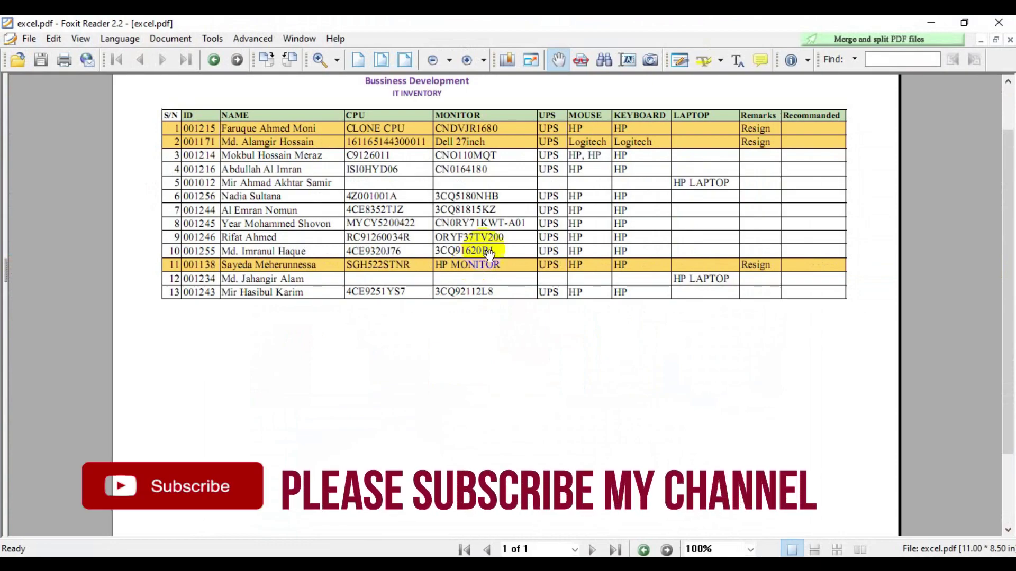
scroll(635, 356, "down", 3)
scroll(635, 356, "up", 3)
scroll(626, 313, "up", 2)
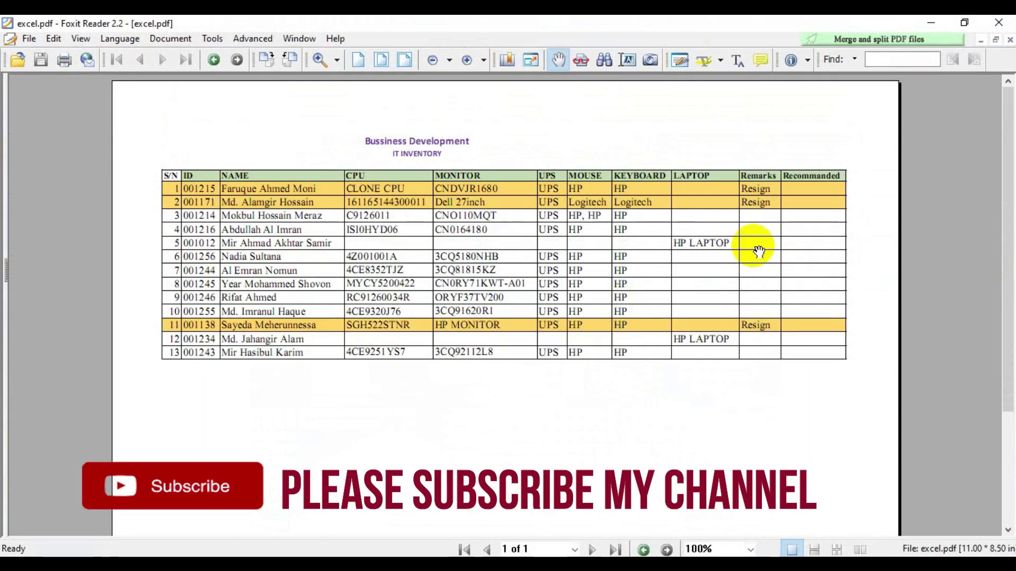